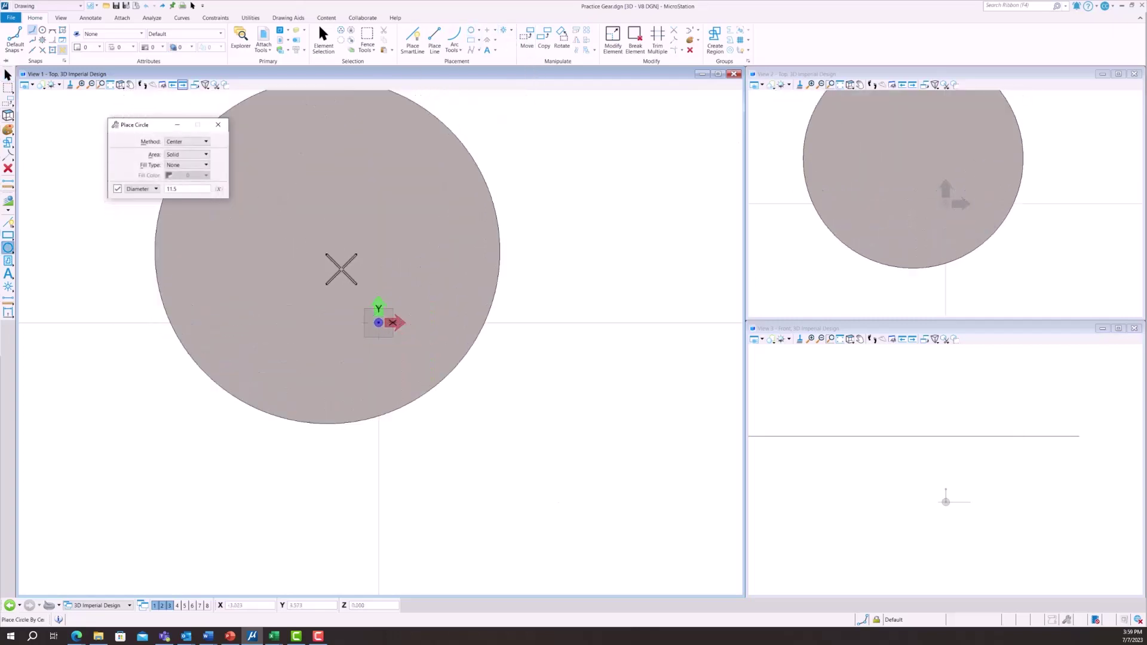
- Place concentric circles of diameter 11.5 and 10 centred on the origin
click(379, 322)
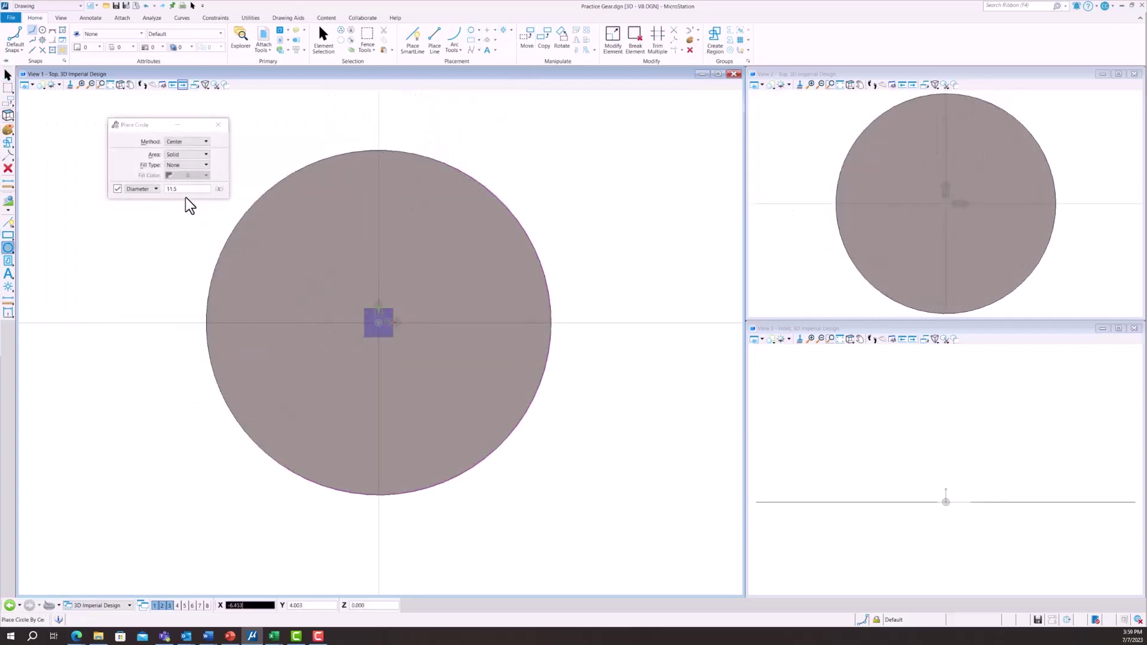
click(185, 189)
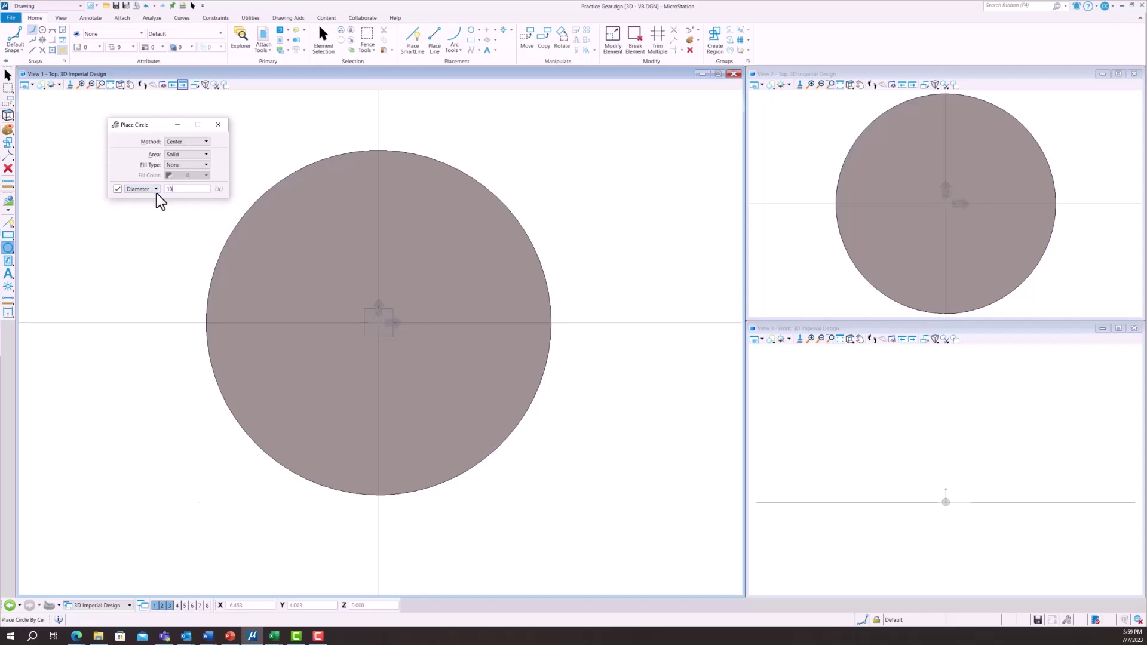
key(Return)
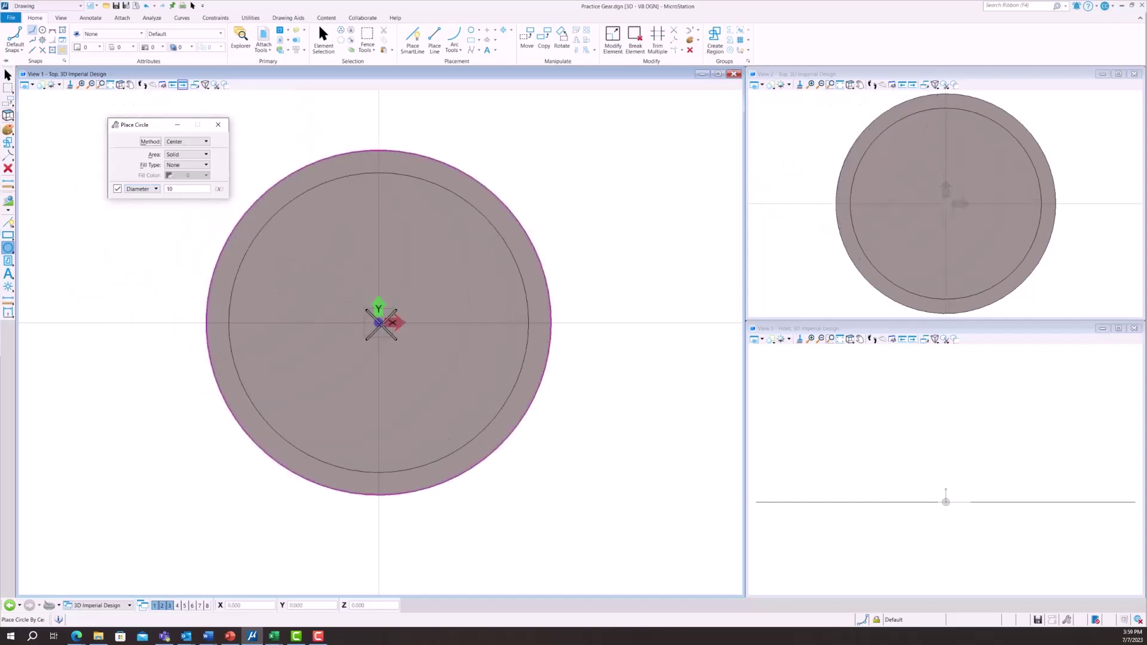
click(378, 323)
- Draw a horizontal radial line from the origin to the outer circle's edge
key(Escape)
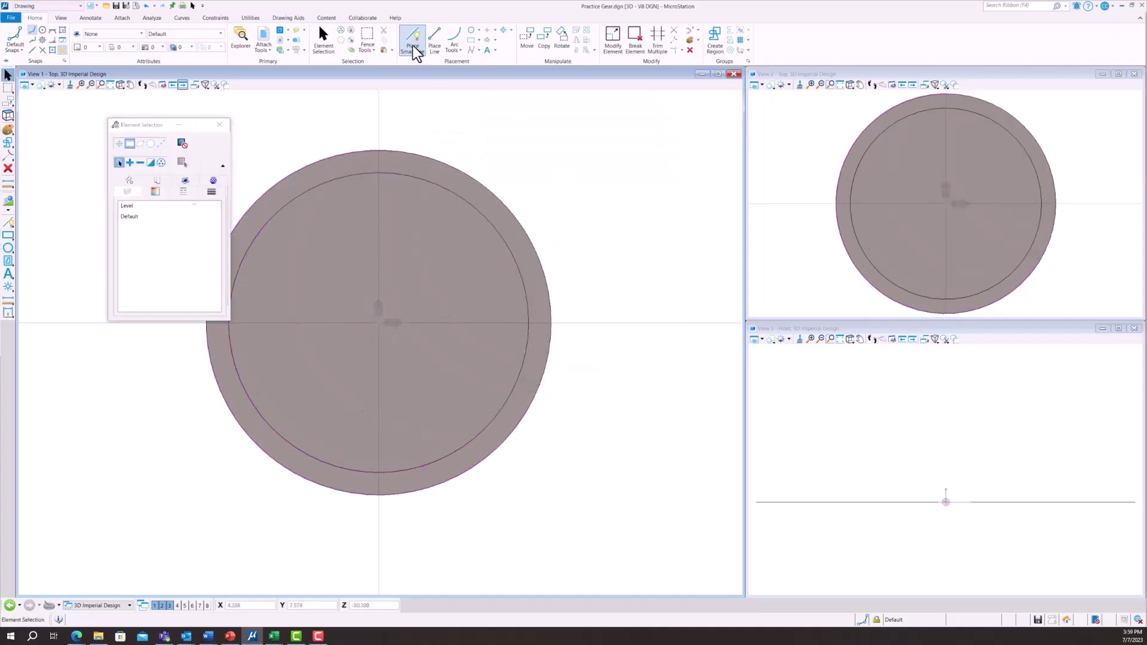
click(409, 45)
click(378, 323)
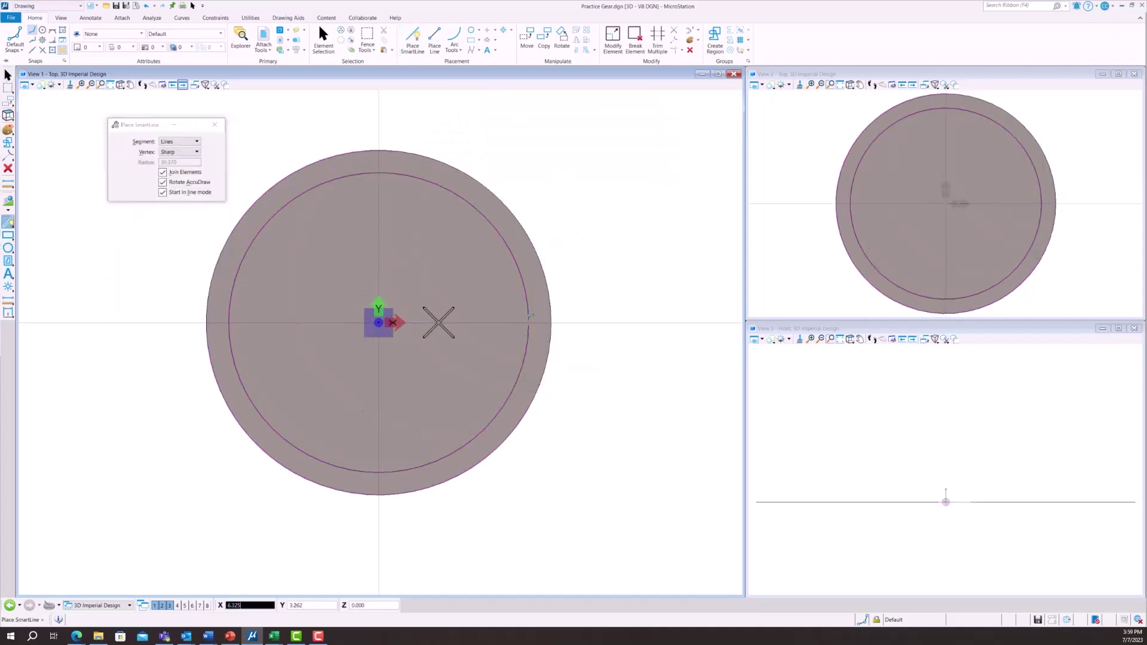
click(550, 323)
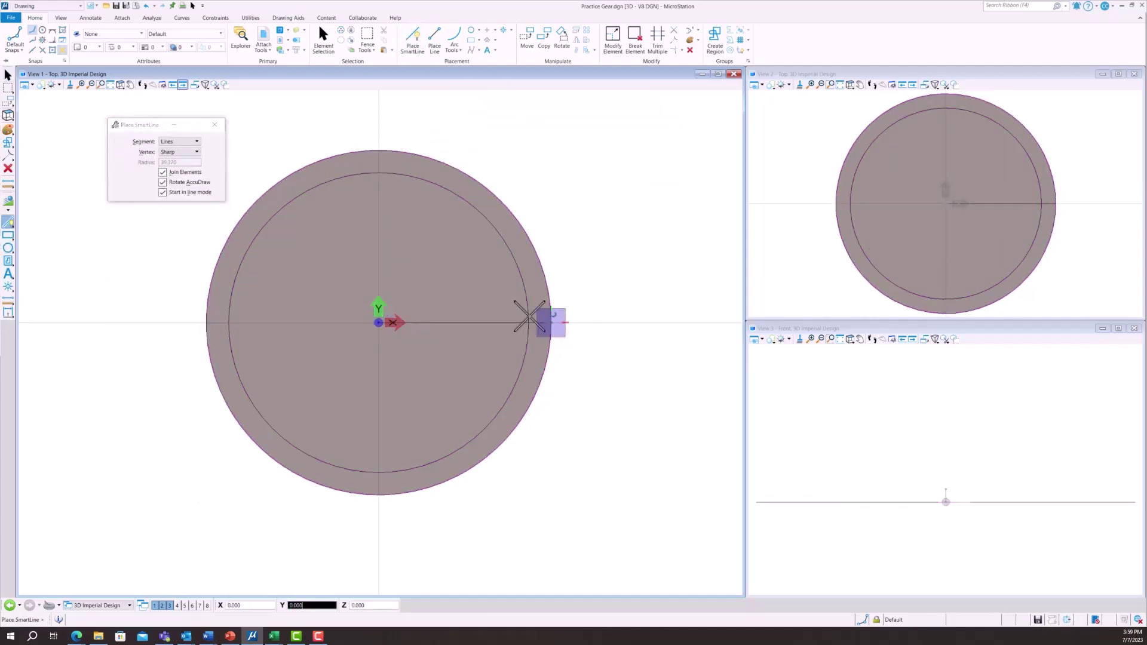
right_click(551, 322)
- Add parallel copies of the radial line 0.150 apart above and below it
click(575, 50)
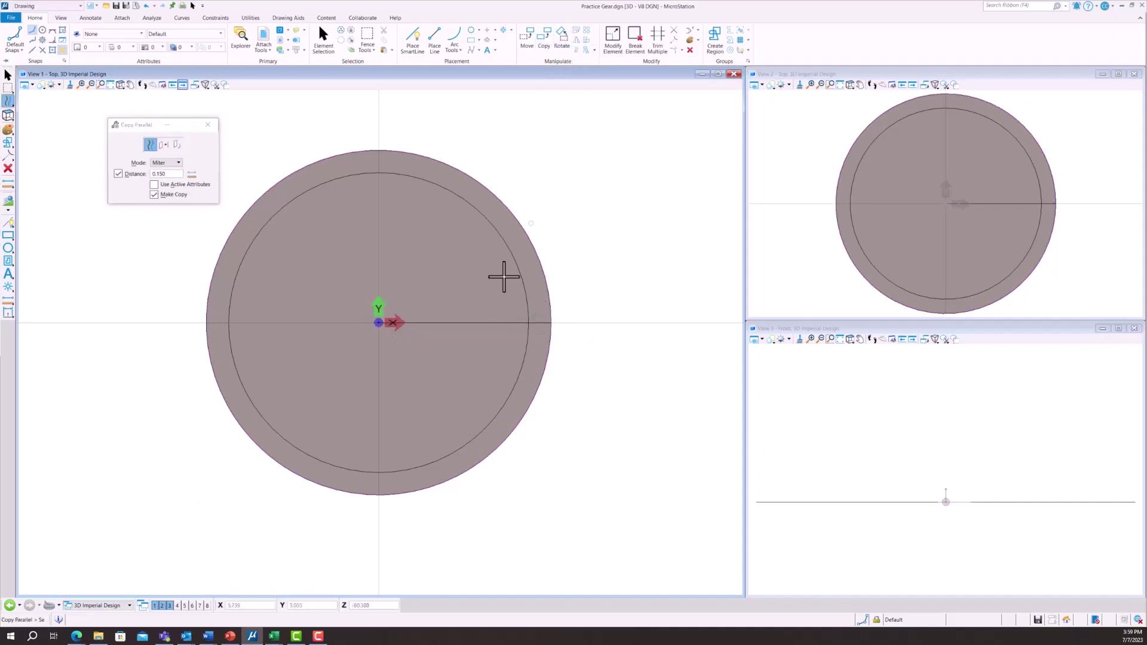
scroll(469, 318, up, 3)
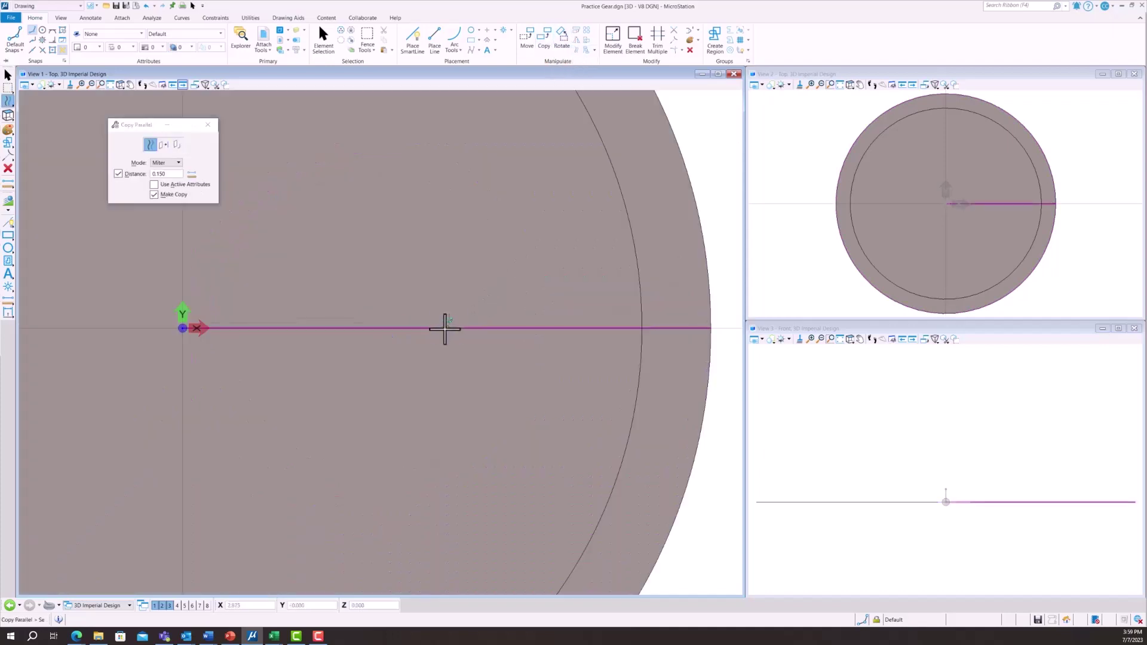
click(445, 328)
click(446, 328)
click(446, 329)
click(445, 332)
click(447, 346)
click(448, 361)
right_click(579, 204)
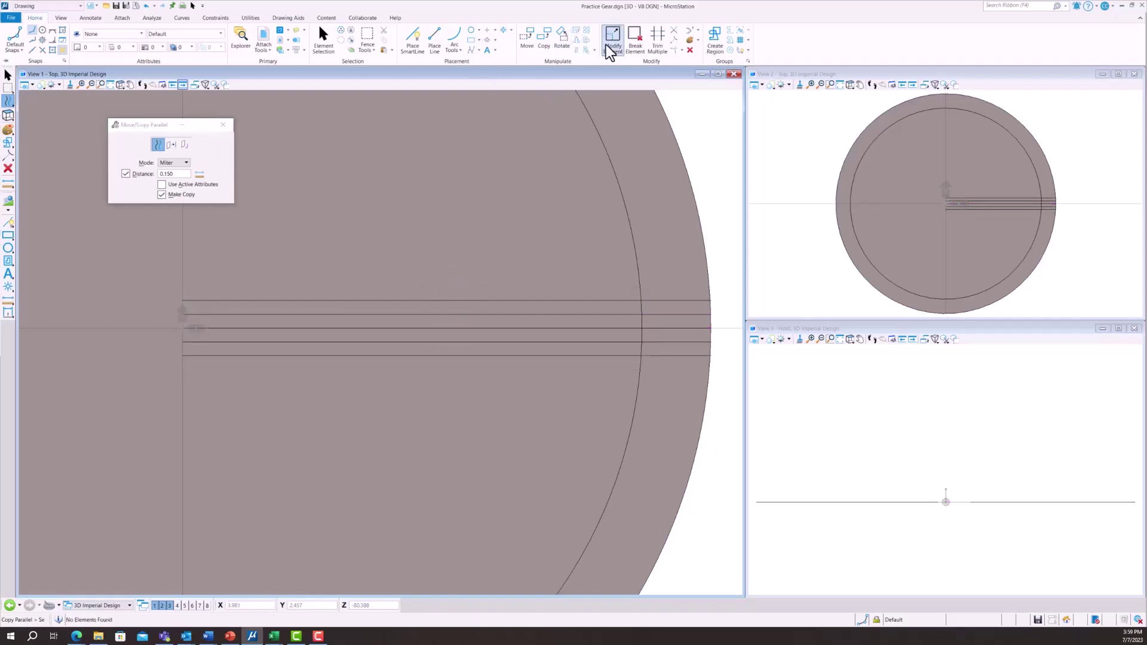
- Trim the outer circle at the bottom and top parallel lines, leaving a short arc
click(673, 41)
scroll(720, 299, up, 6)
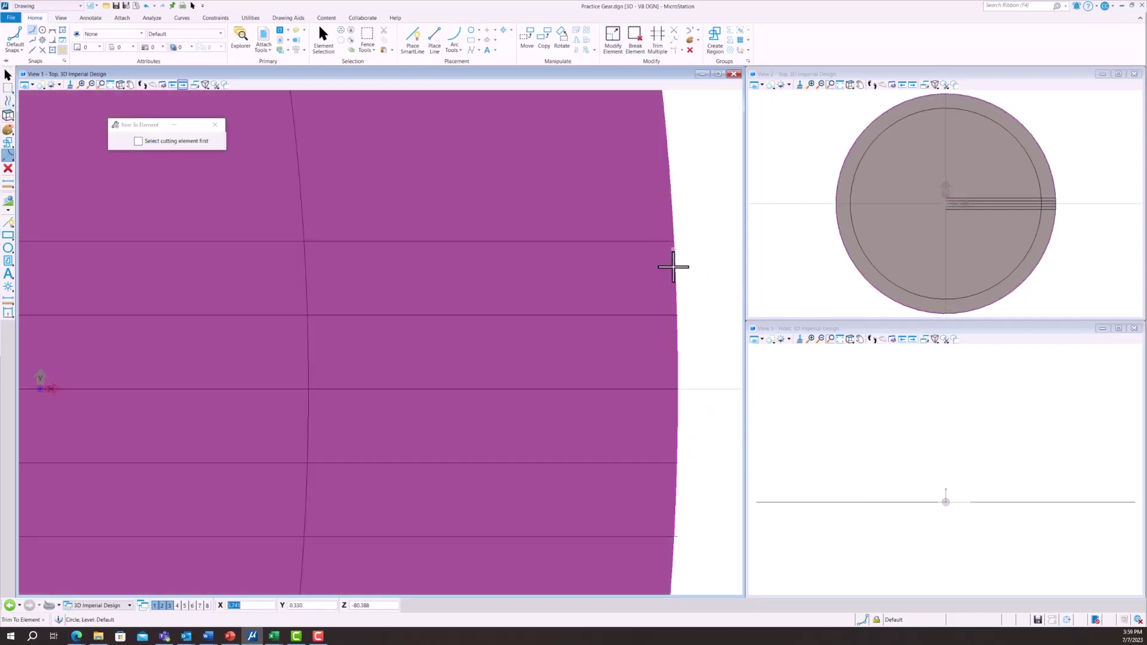
click(674, 263)
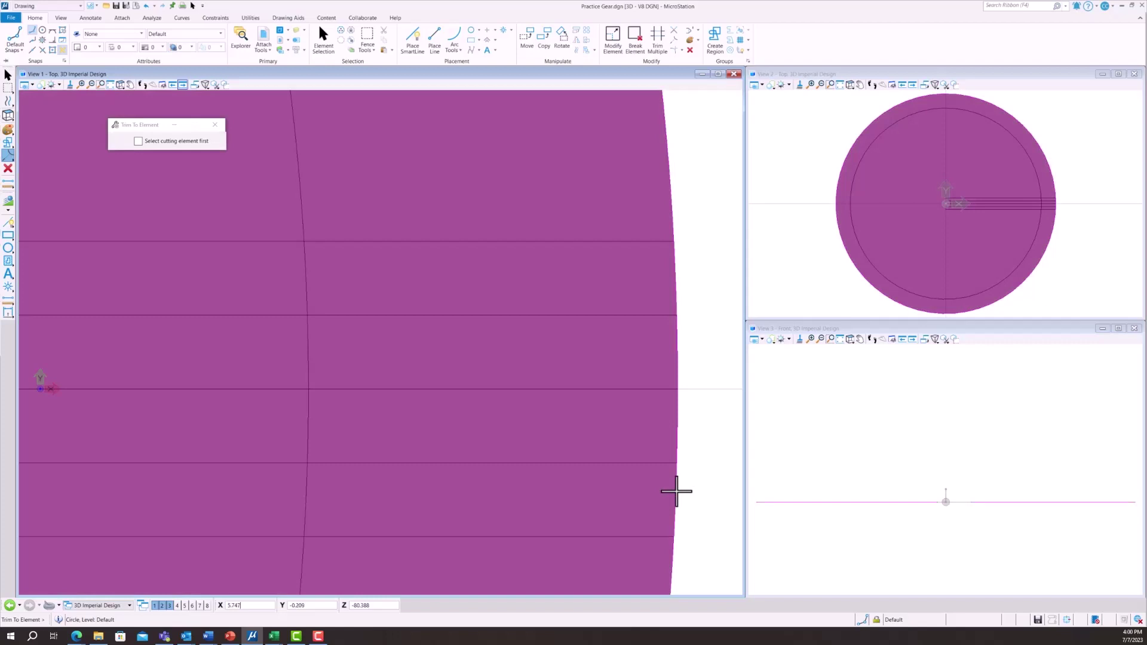
click(674, 505)
click(657, 536)
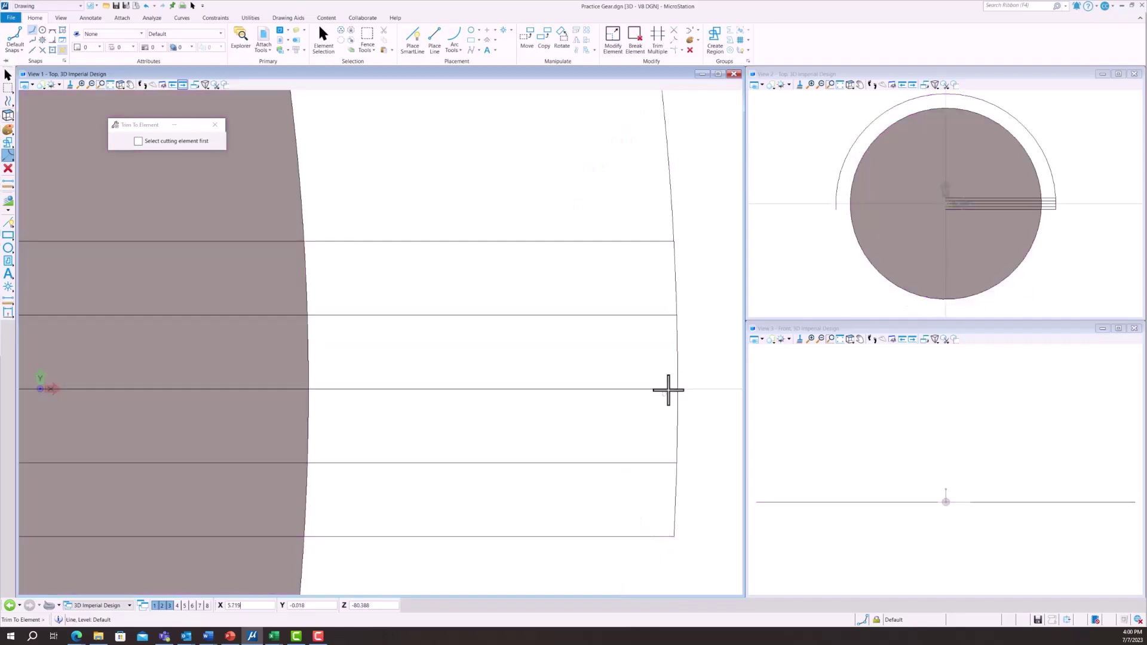
click(675, 275)
click(650, 240)
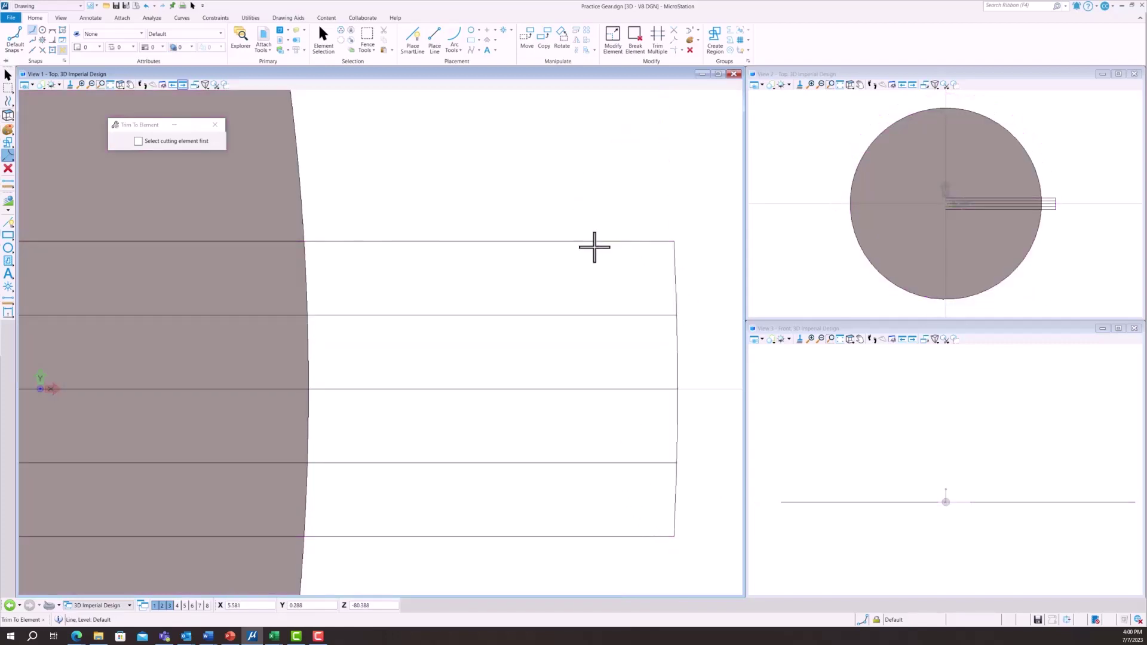
- Choose Place Arc by start and centre and set its radius to 6
click(456, 47)
click(463, 63)
click(187, 156)
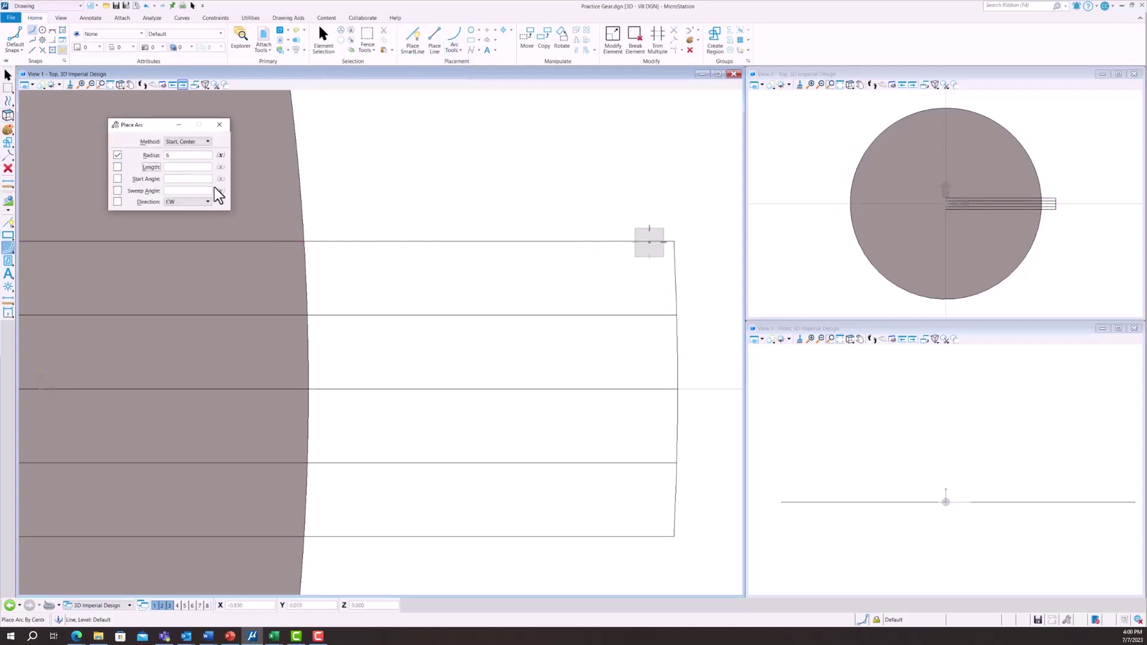
- Draw two radius-6 flank arcs from the second and fourth line ends to the top and bottom lines
click(677, 315)
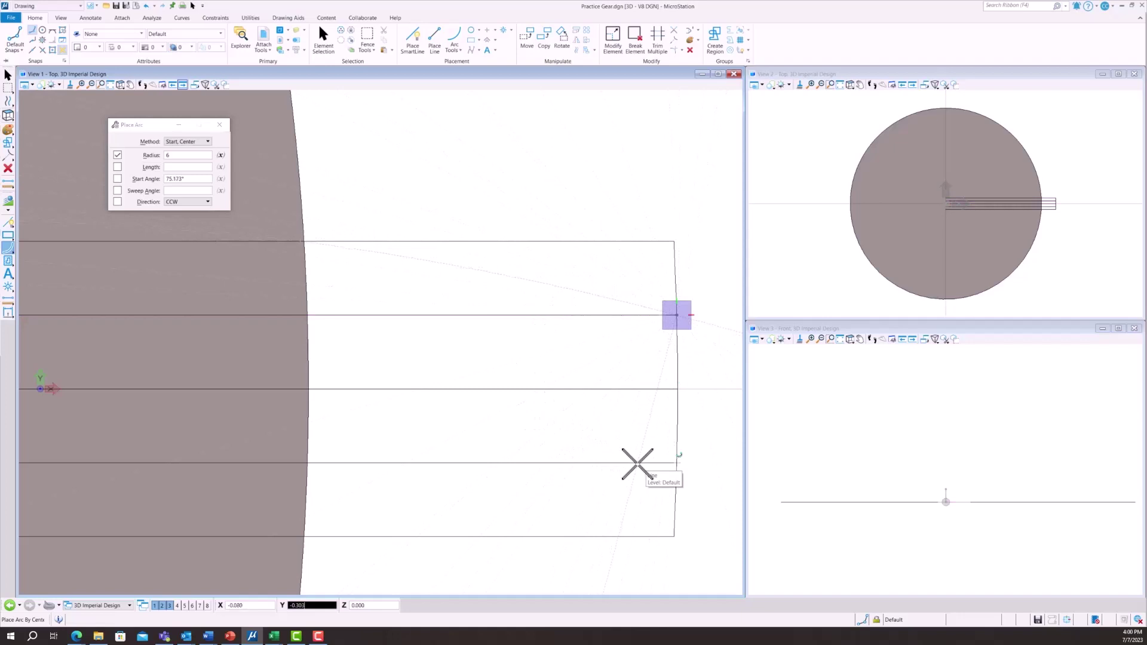
click(637, 463)
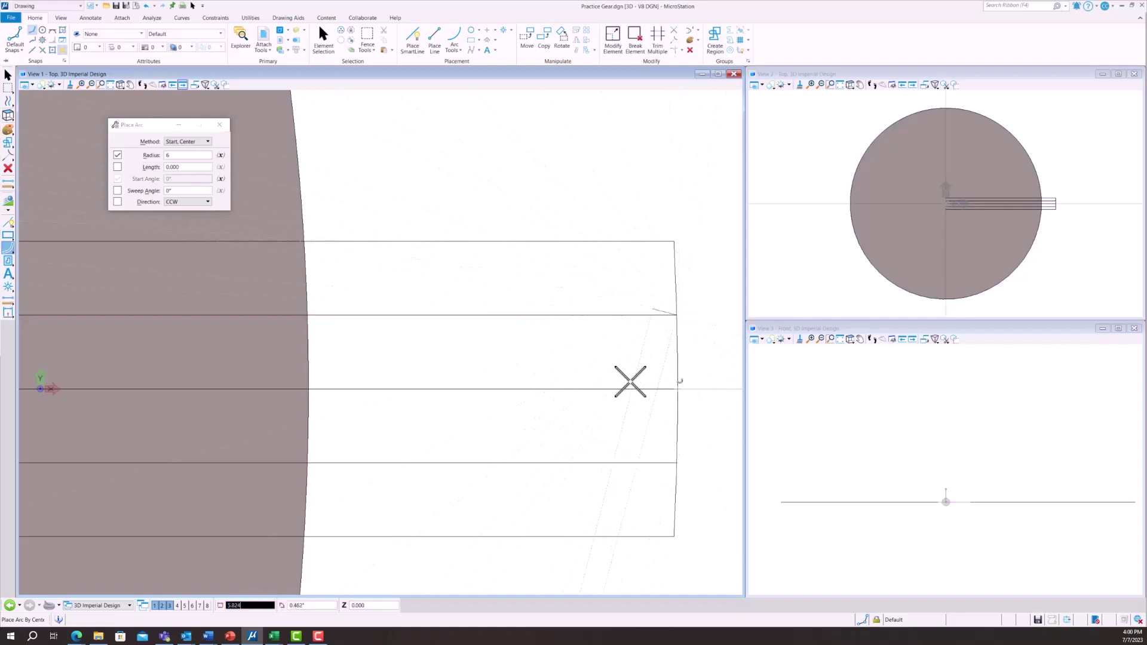
click(290, 230)
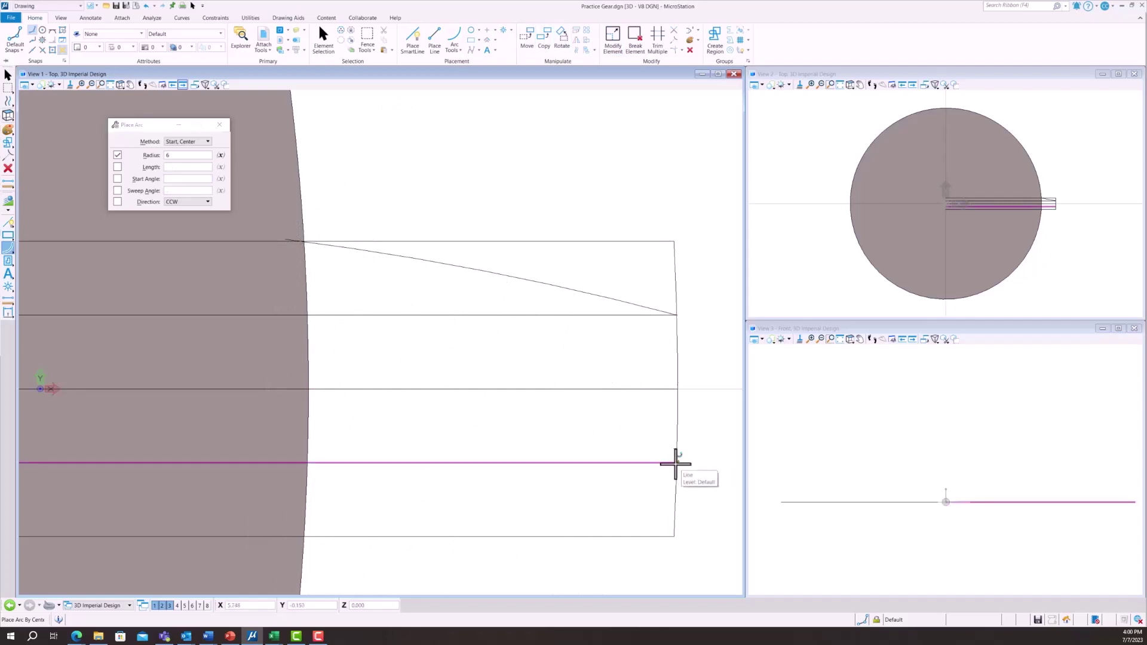
click(675, 463)
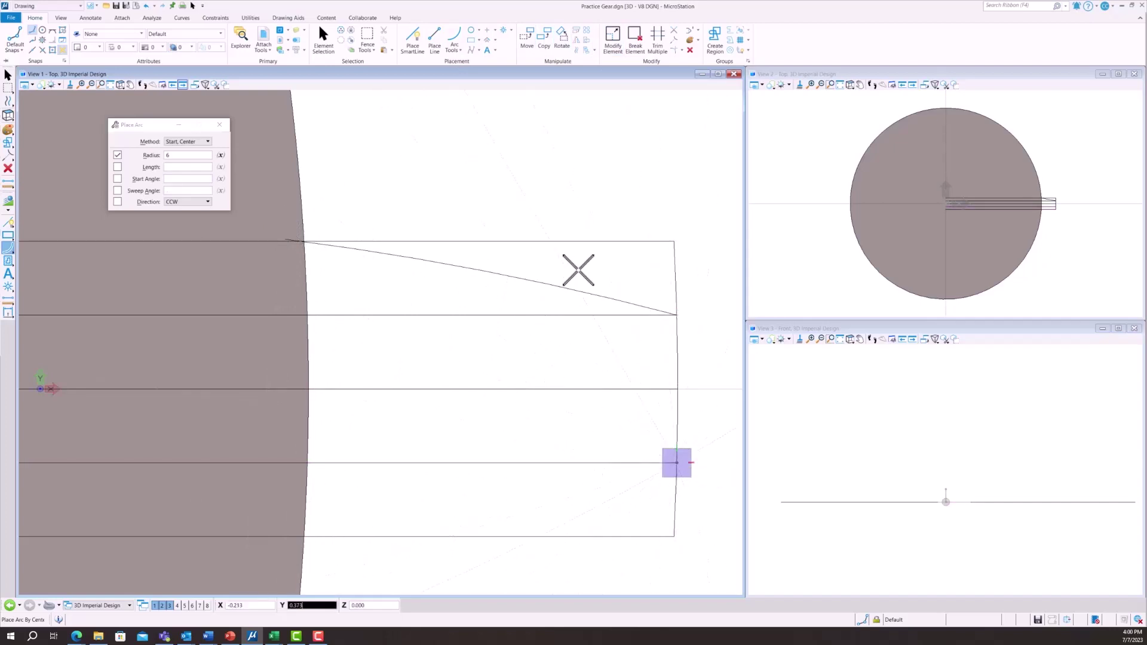
click(611, 218)
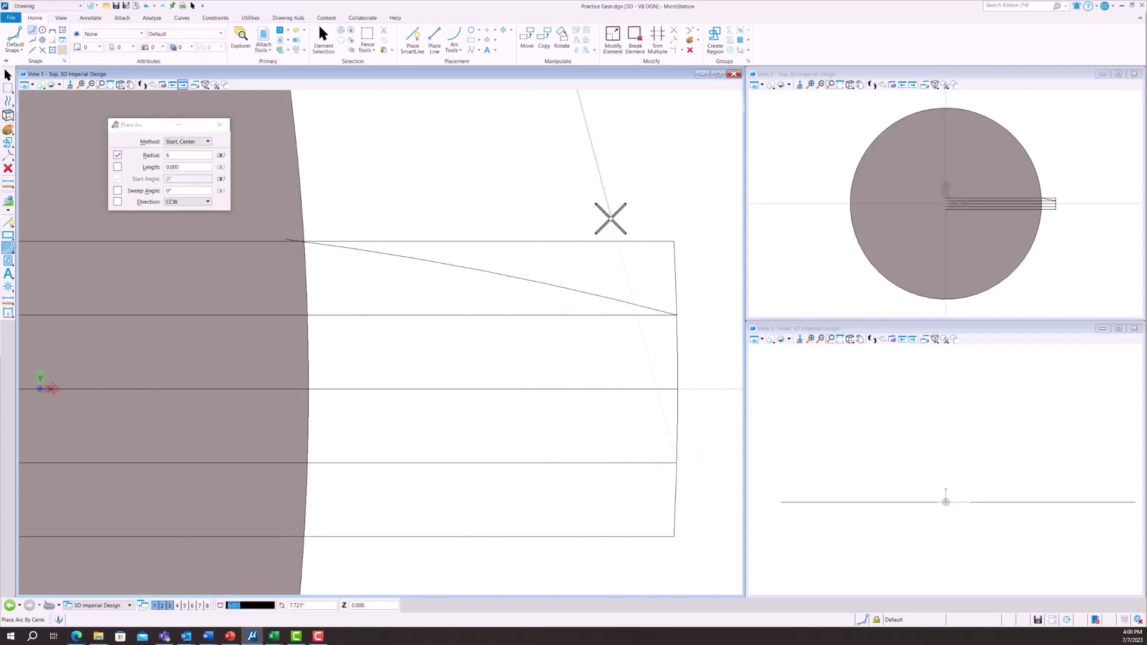
click(267, 479)
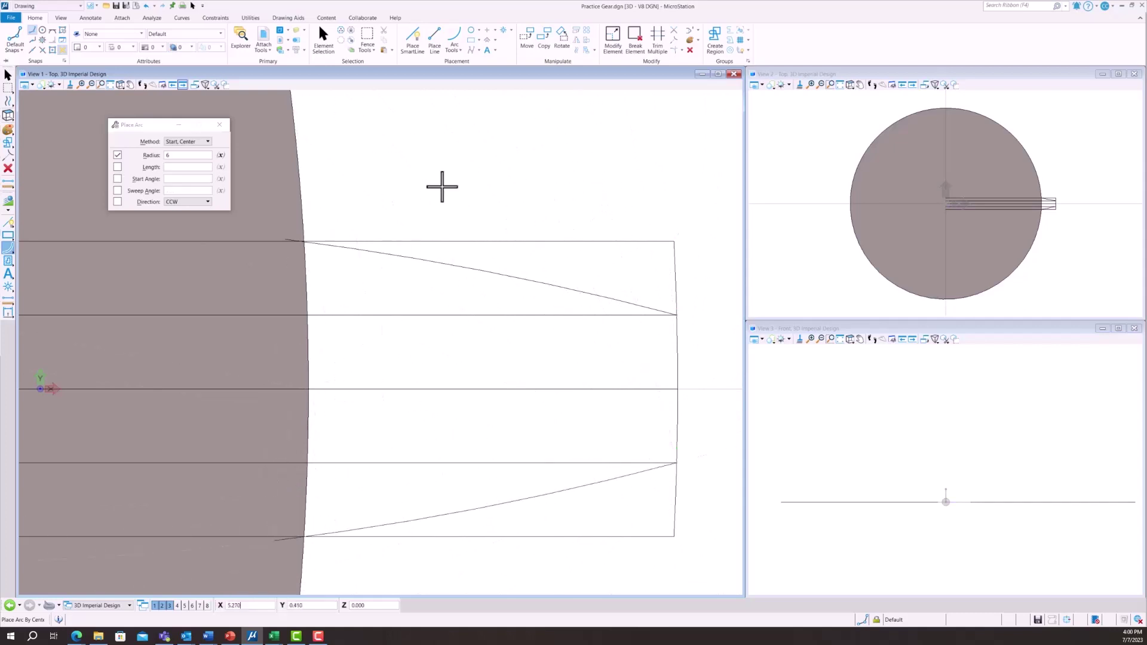
- Trim the top and bottom lines at the inner circle and the outer arc at both flank ends
click(673, 42)
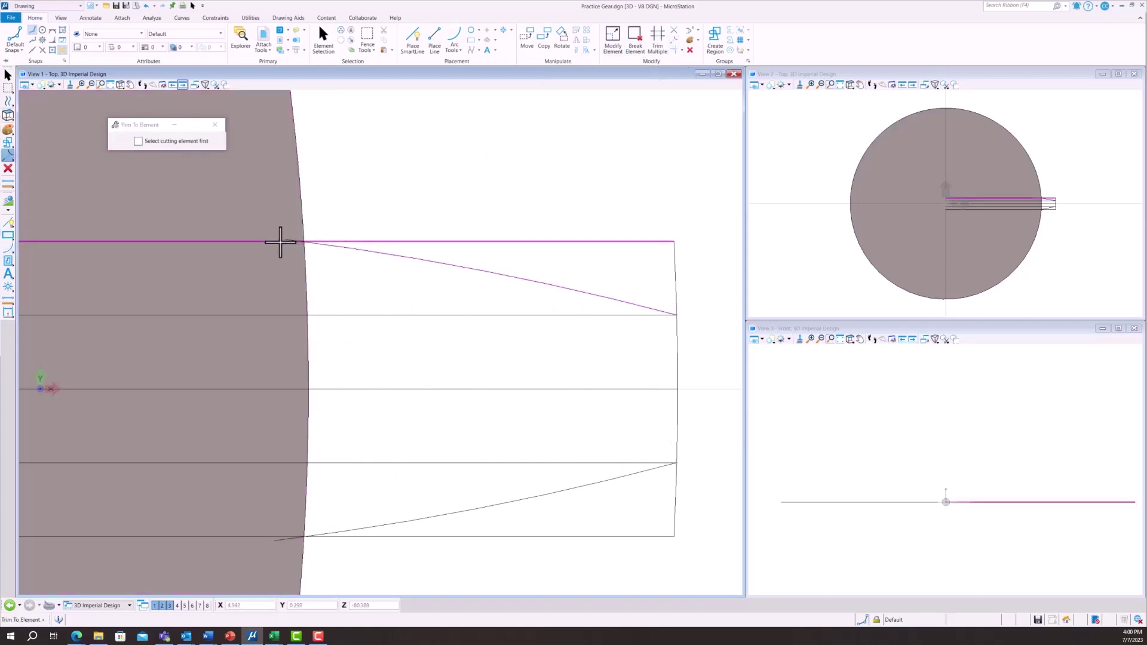
click(279, 242)
click(301, 236)
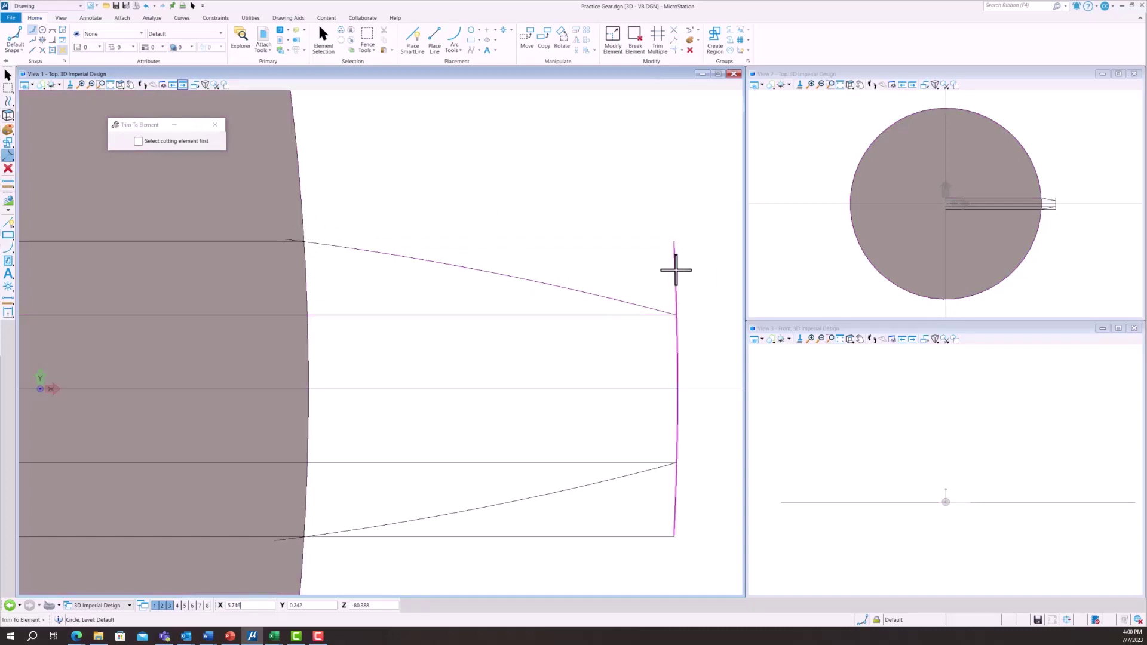
click(277, 532)
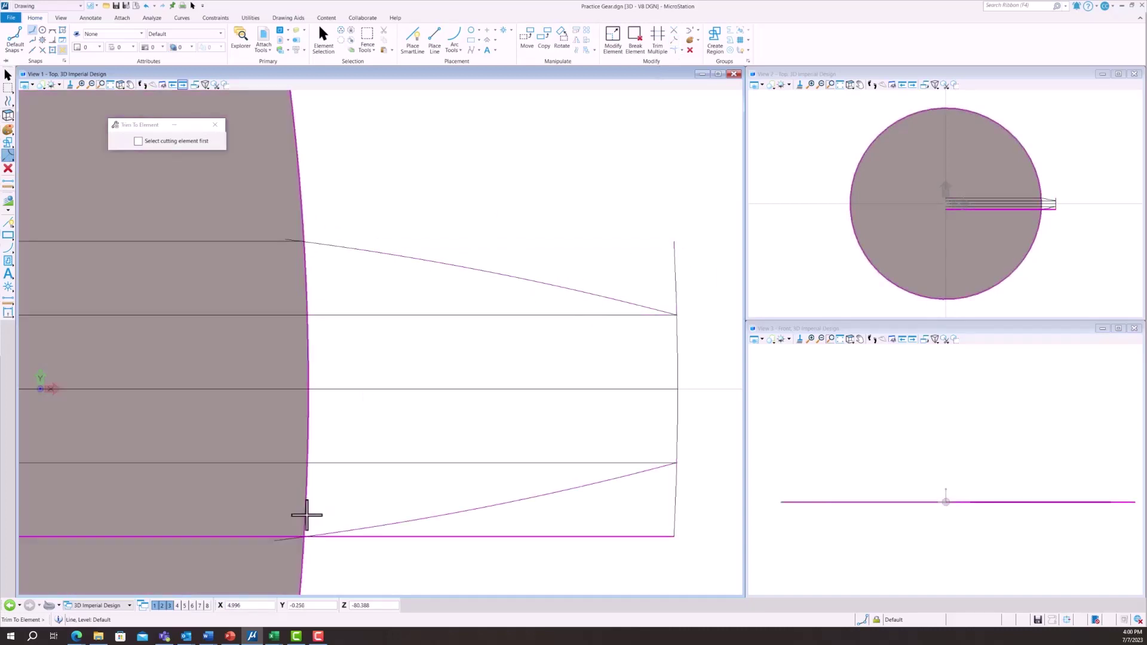
click(306, 514)
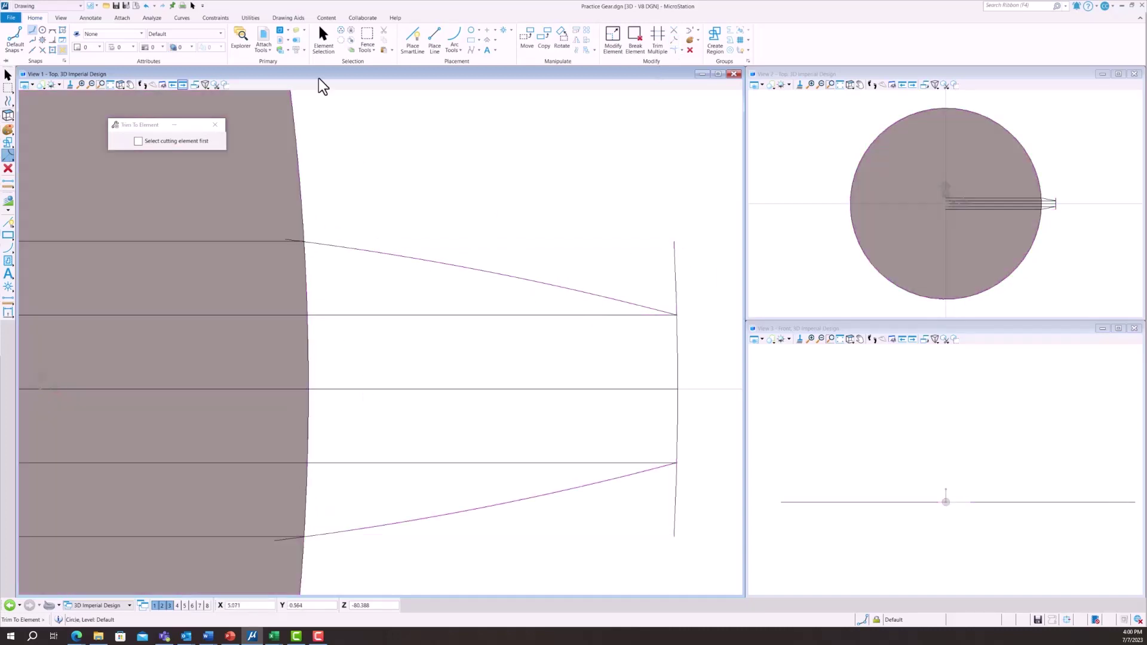
click(681, 348)
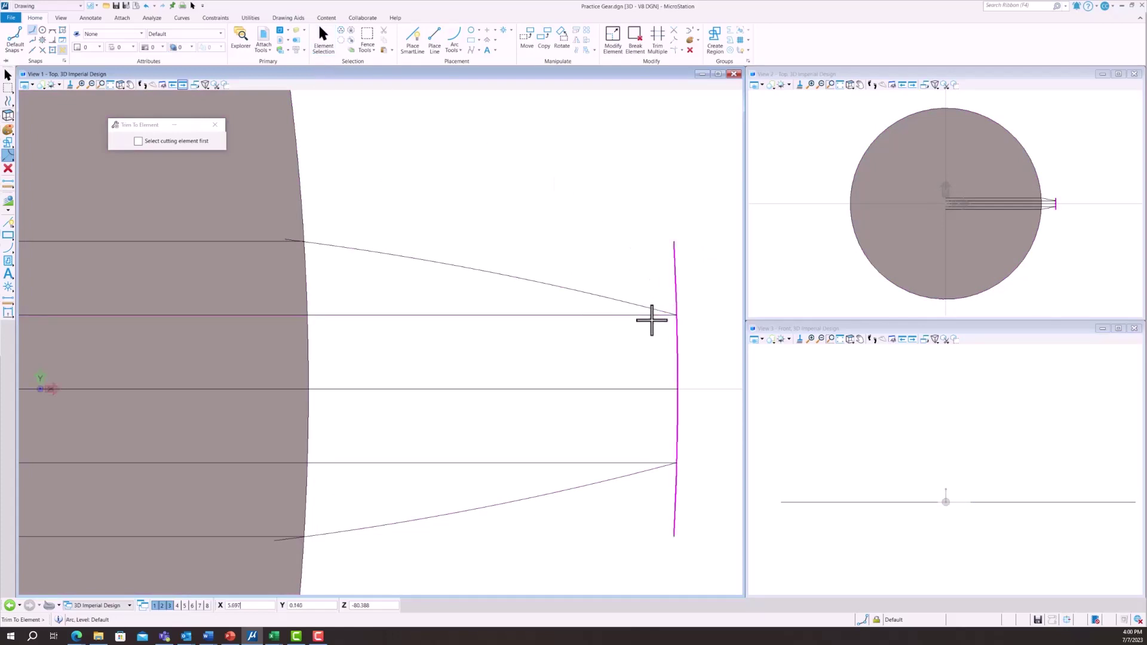
click(651, 315)
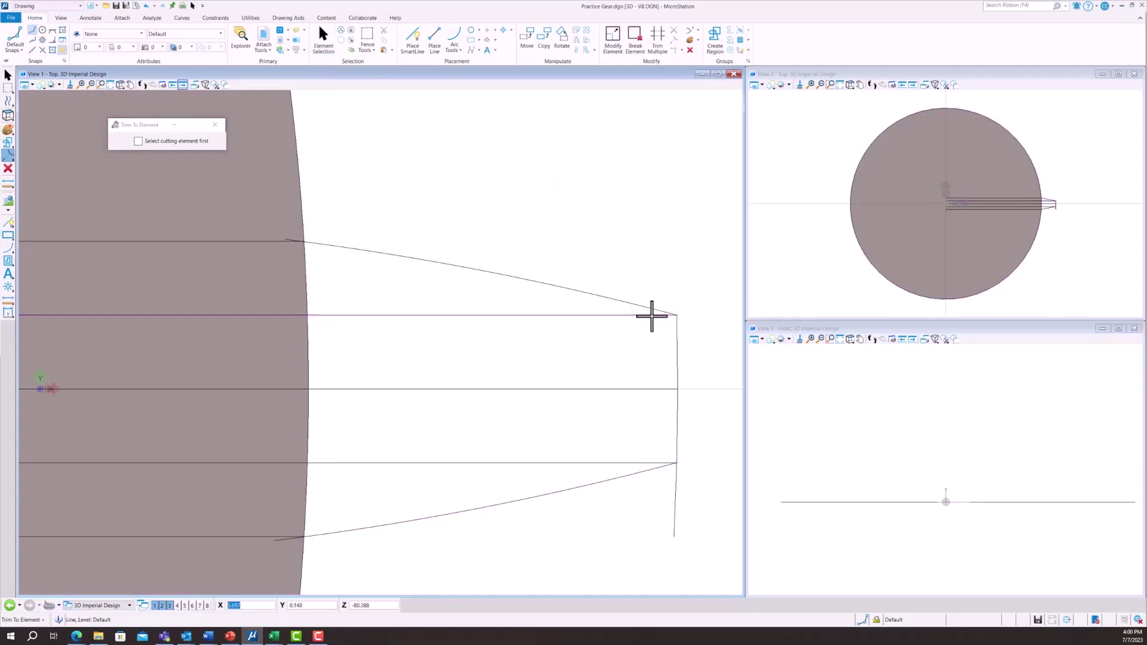
click(653, 463)
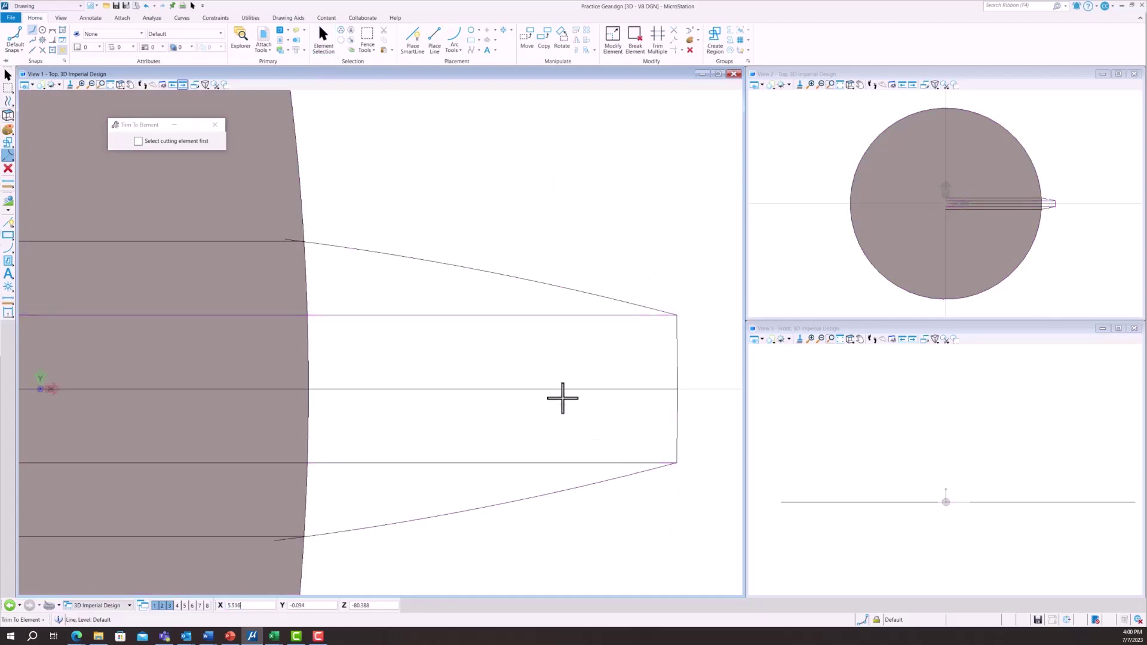
- Add coincident constraints joining both flank arc ends to the line ends and base circle
click(215, 18)
click(209, 41)
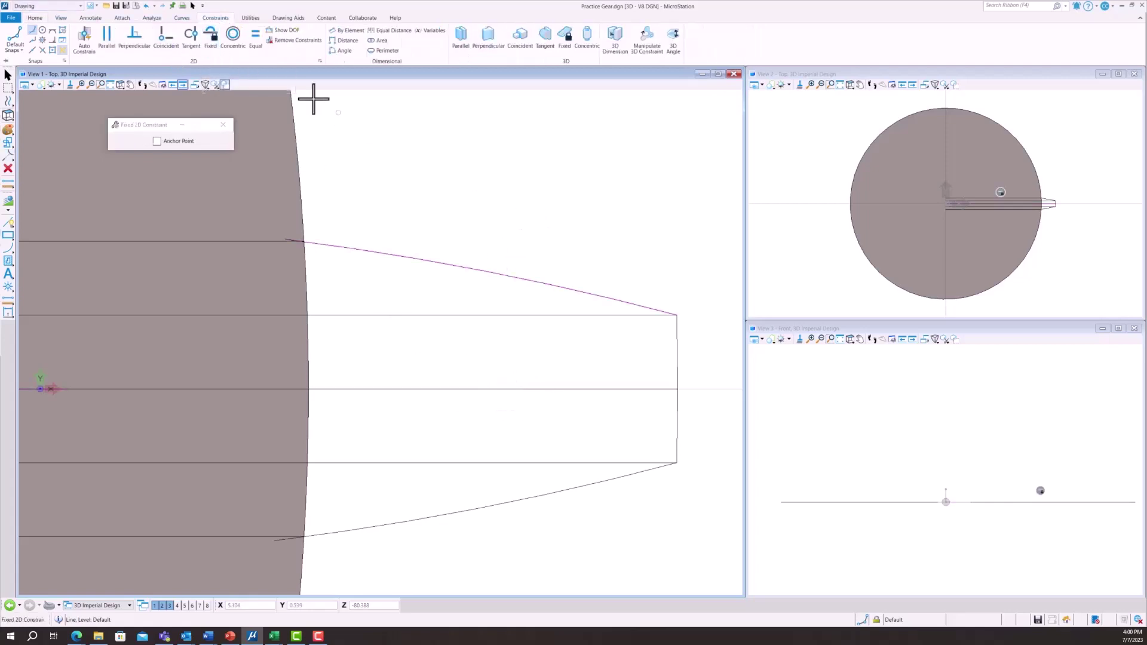
click(166, 40)
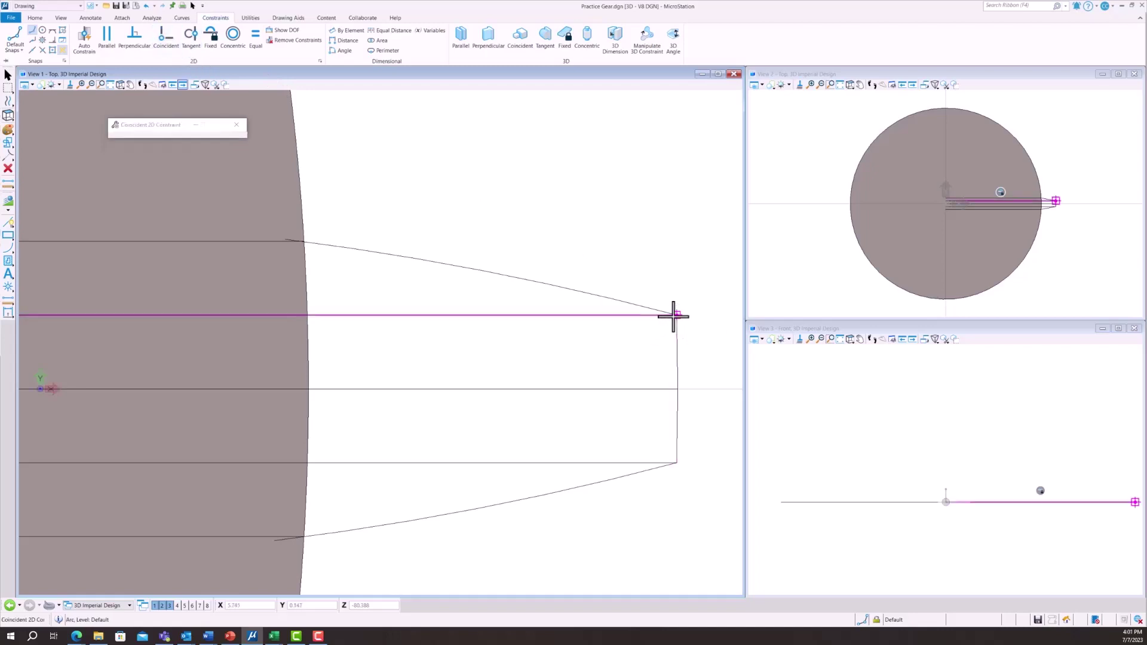
click(674, 315)
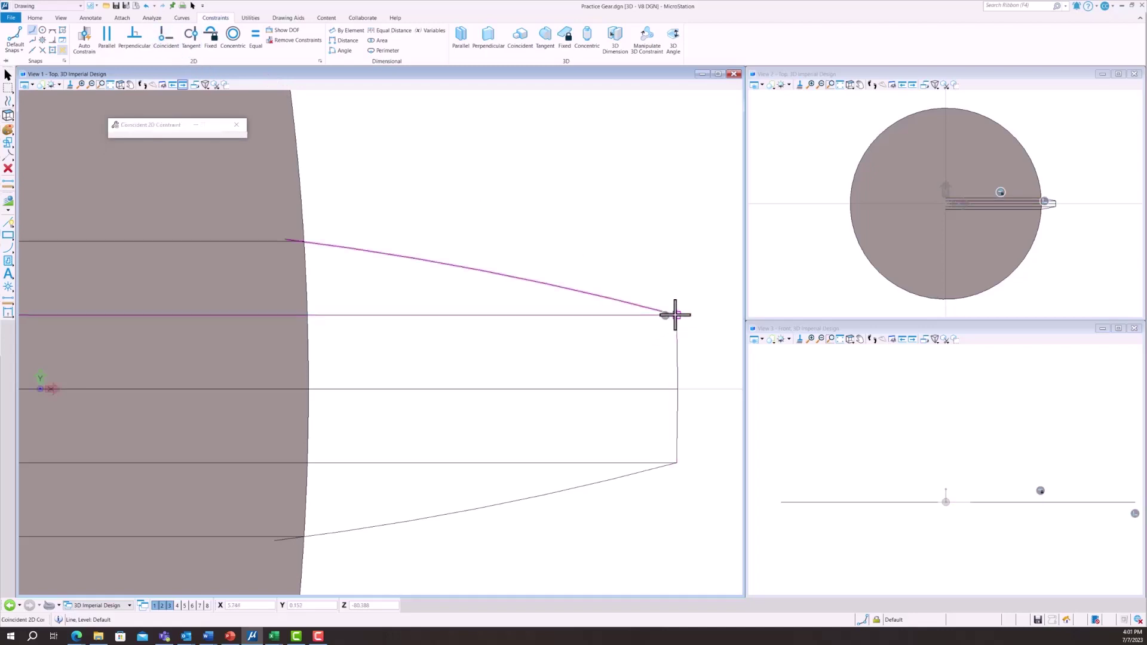
click(673, 314)
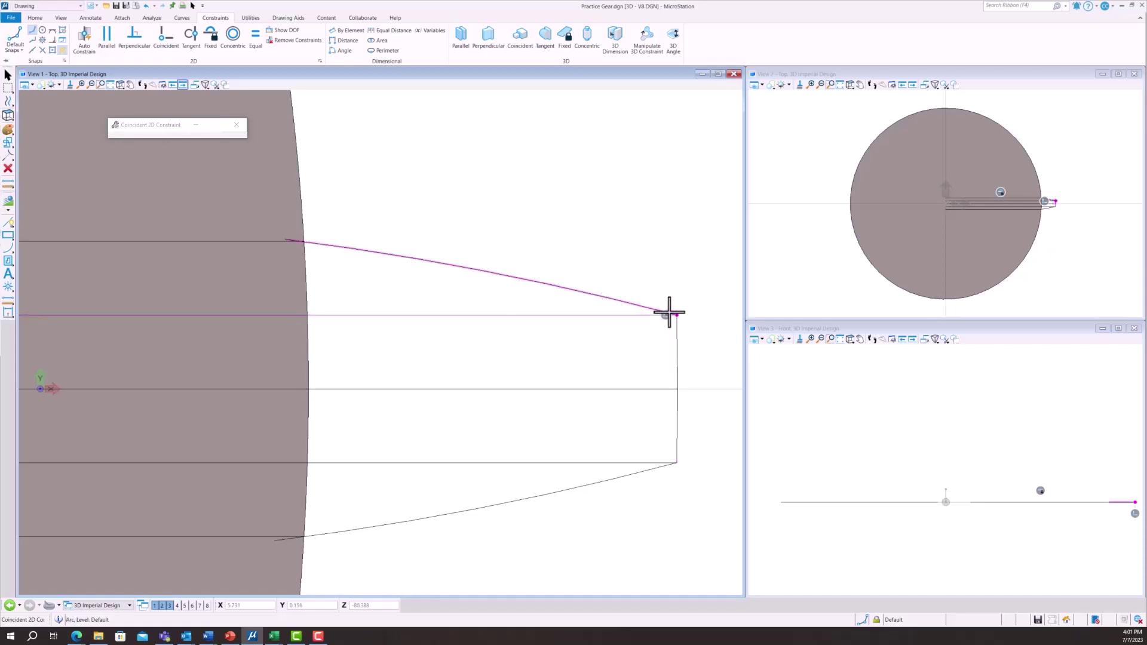
click(675, 314)
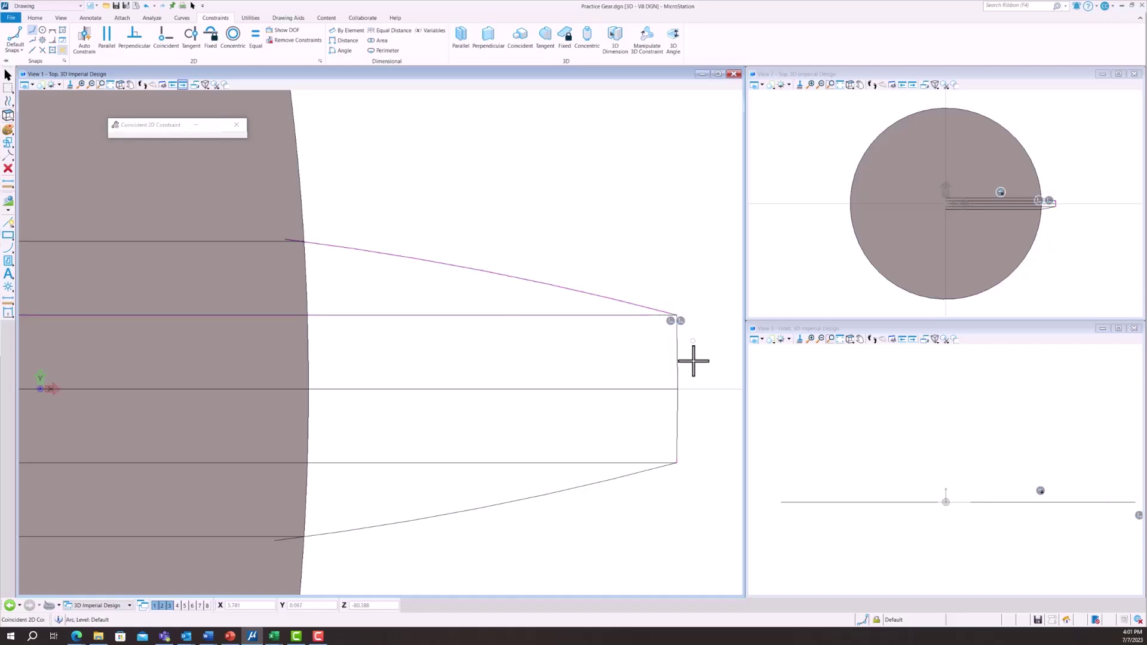
click(664, 462)
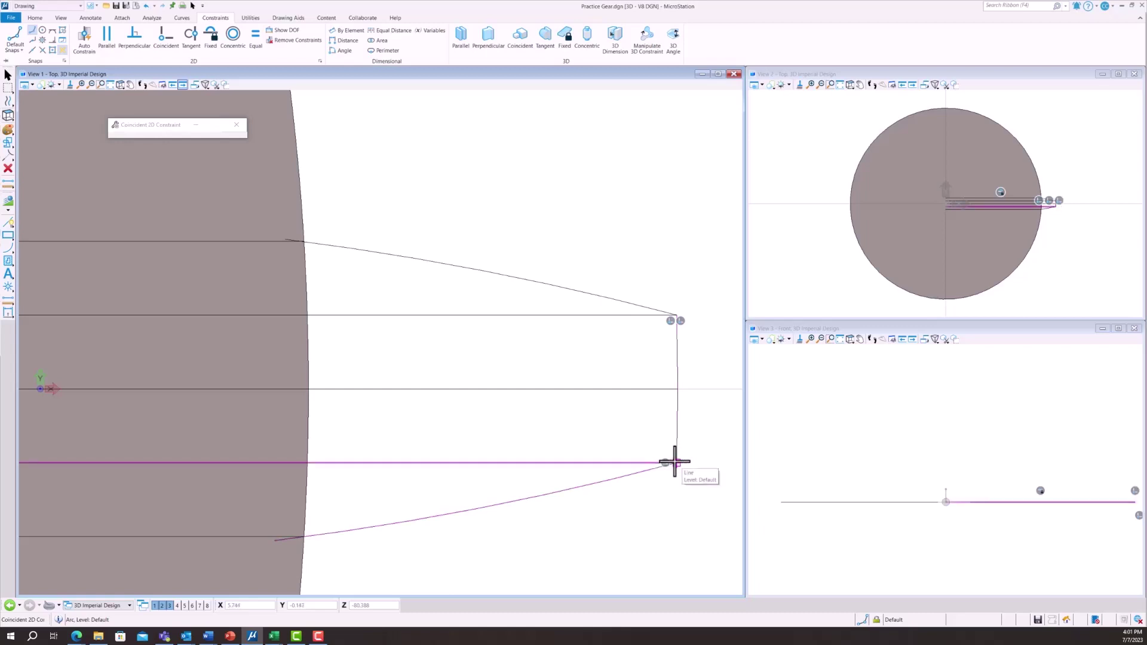
click(675, 462)
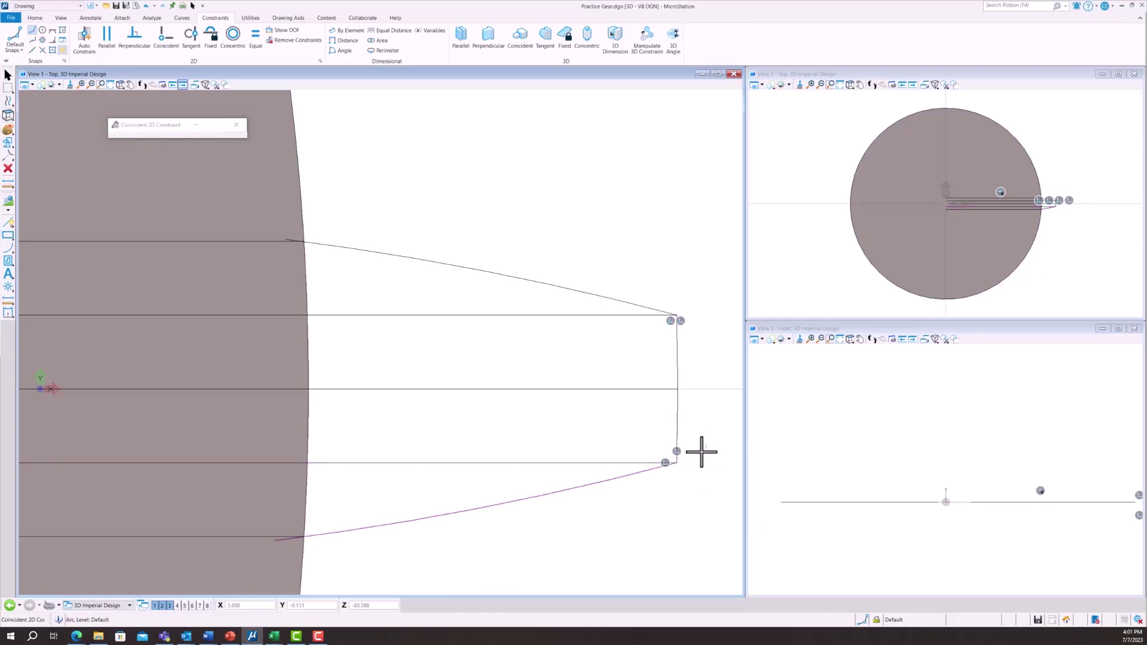
click(305, 528)
- Trim the lower flank arc back to the base circle's edge
click(39, 19)
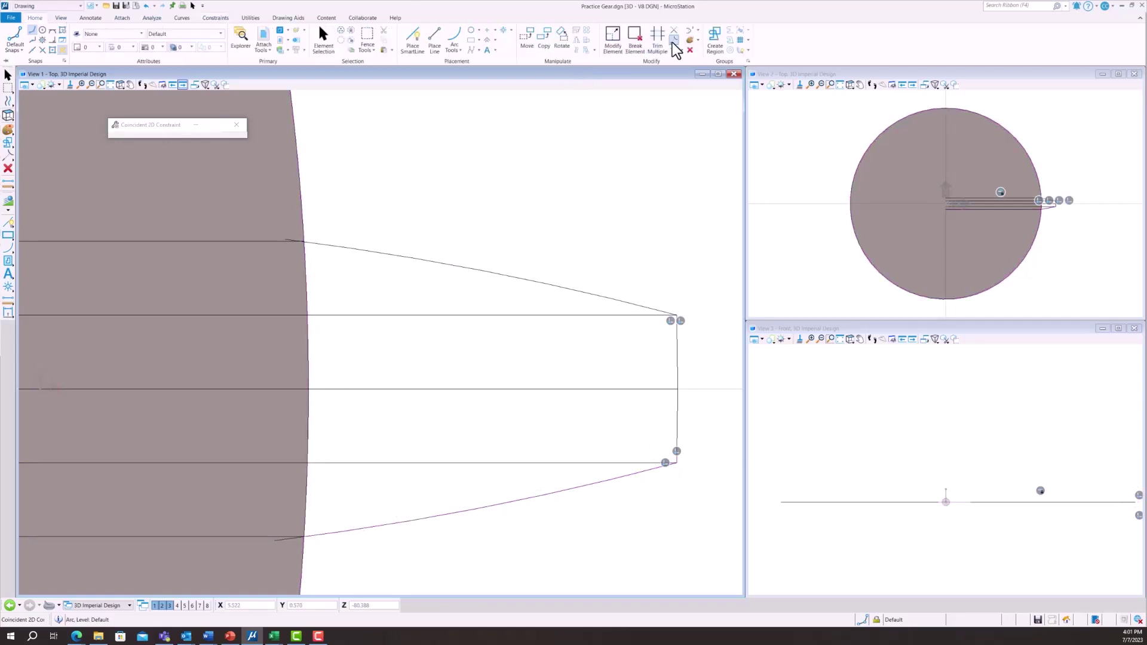
click(673, 40)
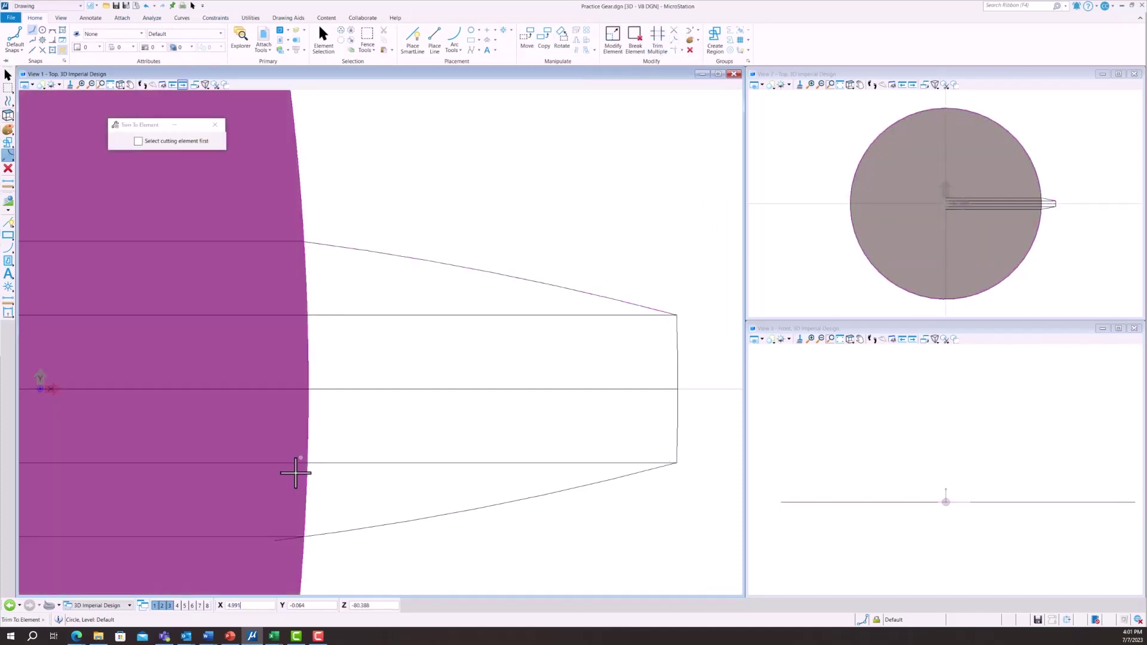
click(307, 524)
click(307, 524)
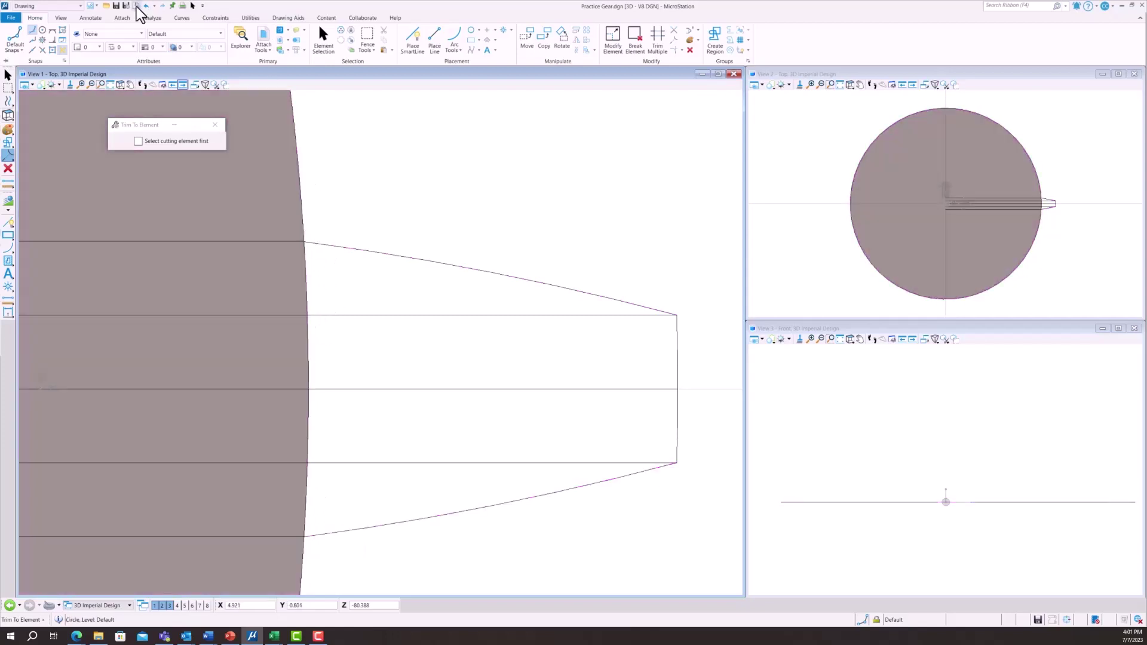
click(218, 17)
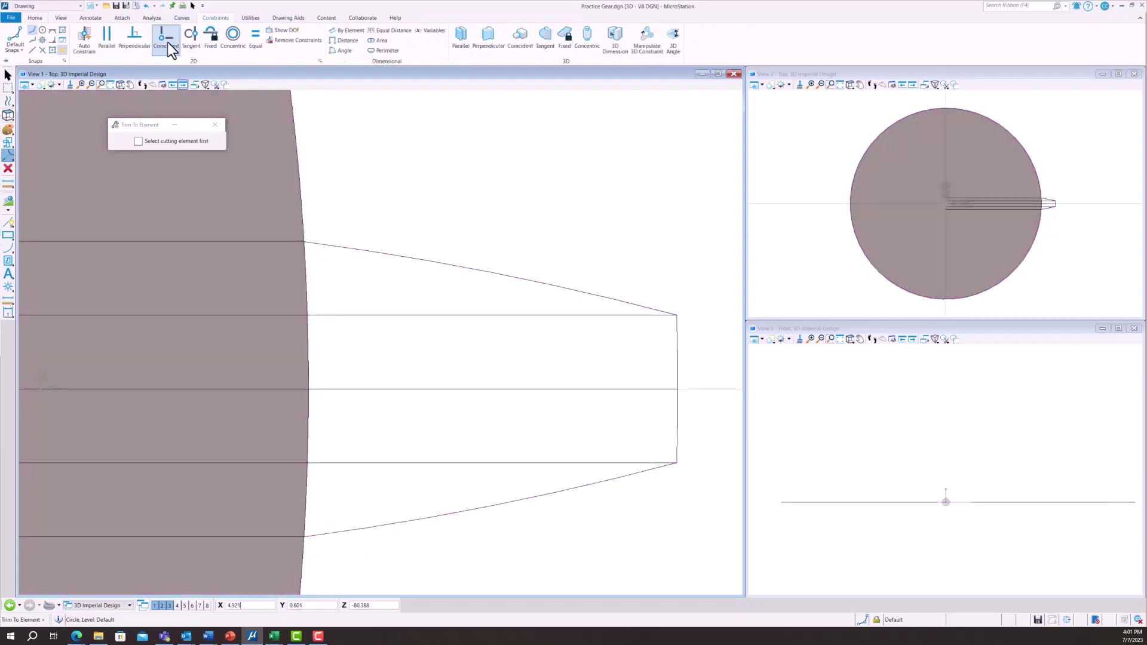
- Add 0.150 distance constraints between the upper guide lines and the centre line
click(351, 42)
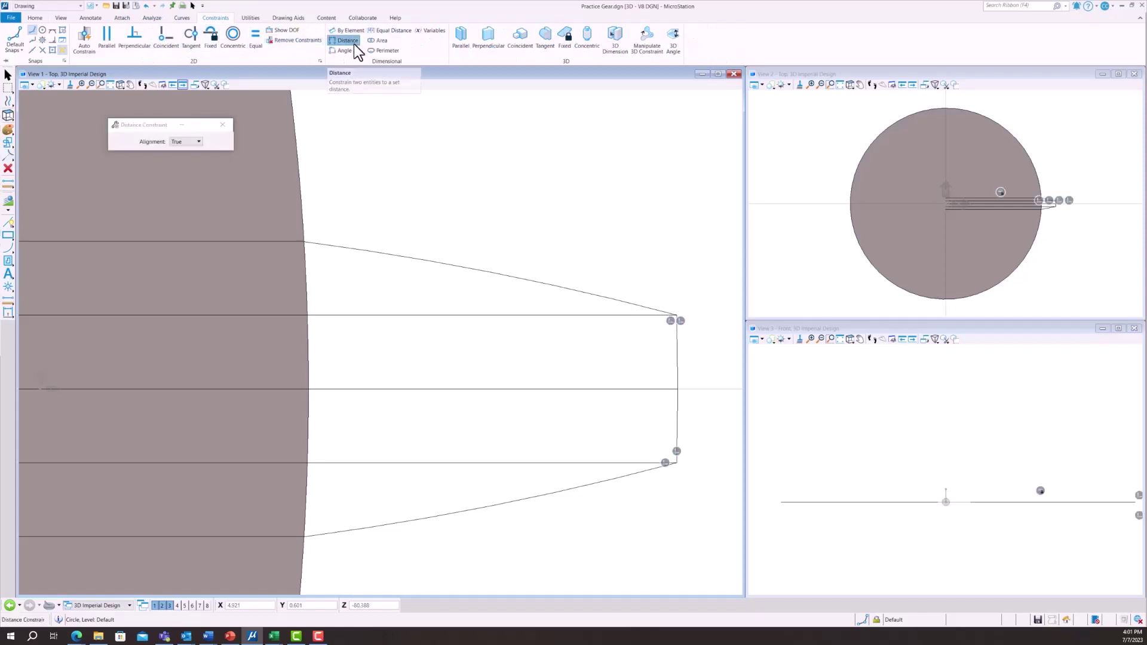
click(466, 315)
click(471, 389)
click(700, 360)
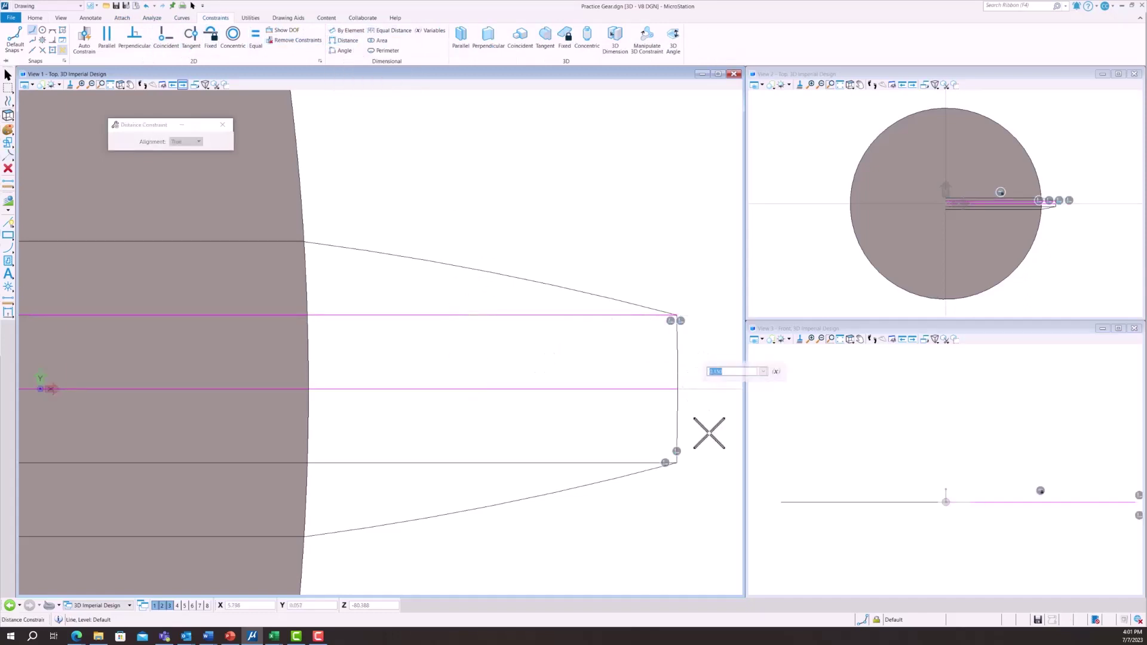
key(Return)
click(556, 389)
click(708, 350)
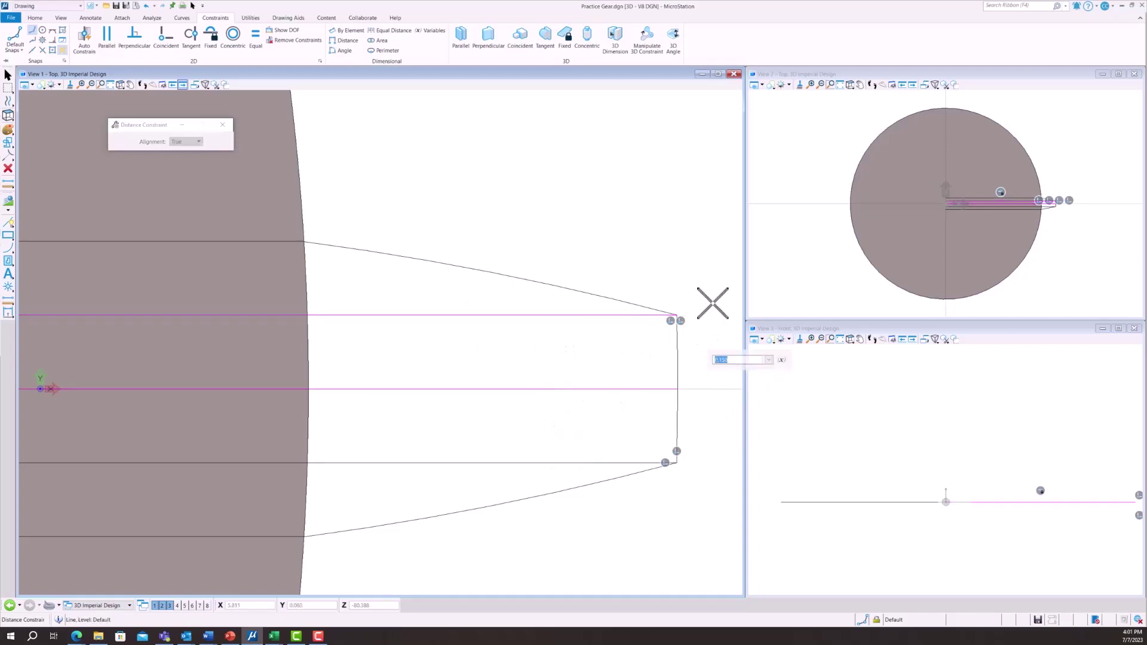
key(Return)
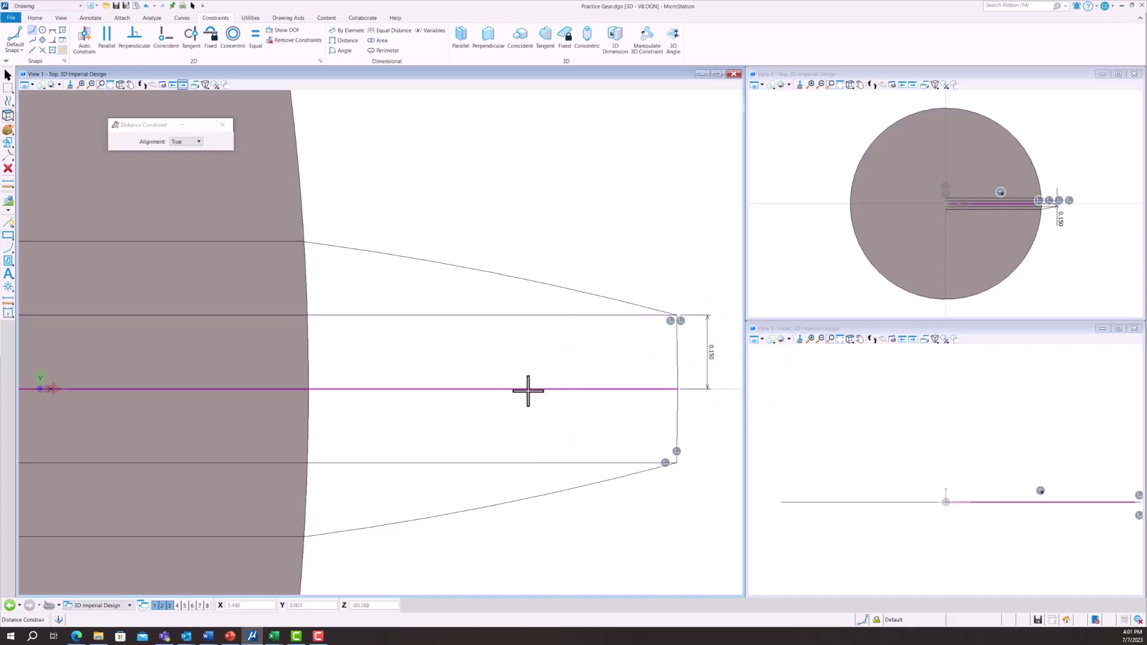
- Add 0.150 distance constraints below the centre line and between the outer line pairs
click(525, 461)
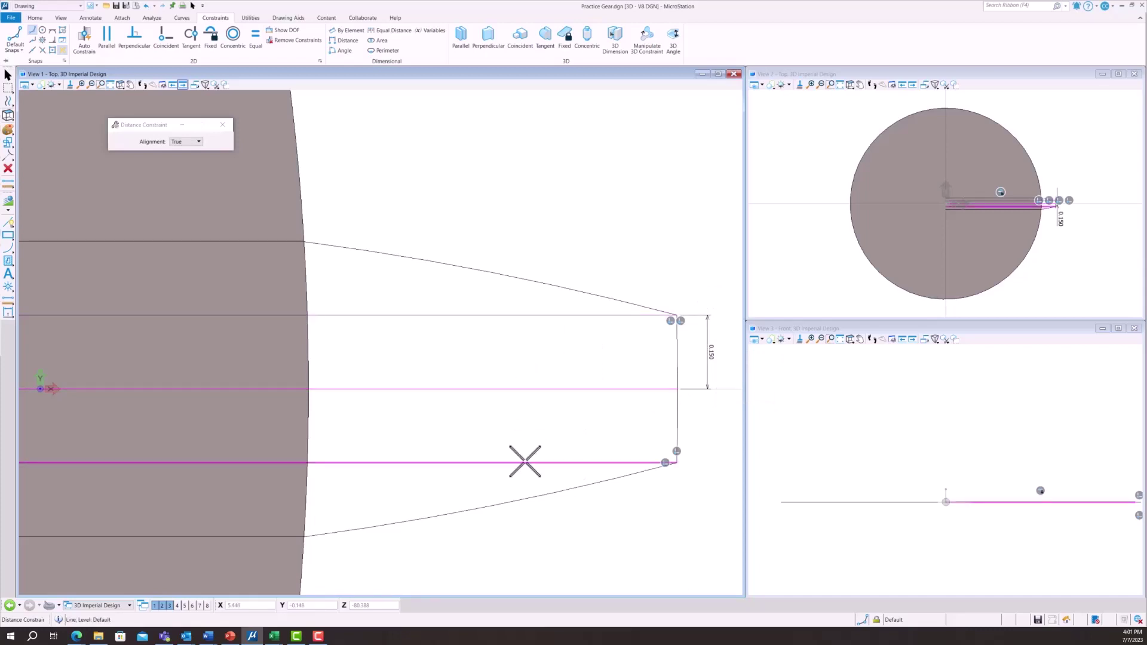
click(704, 414)
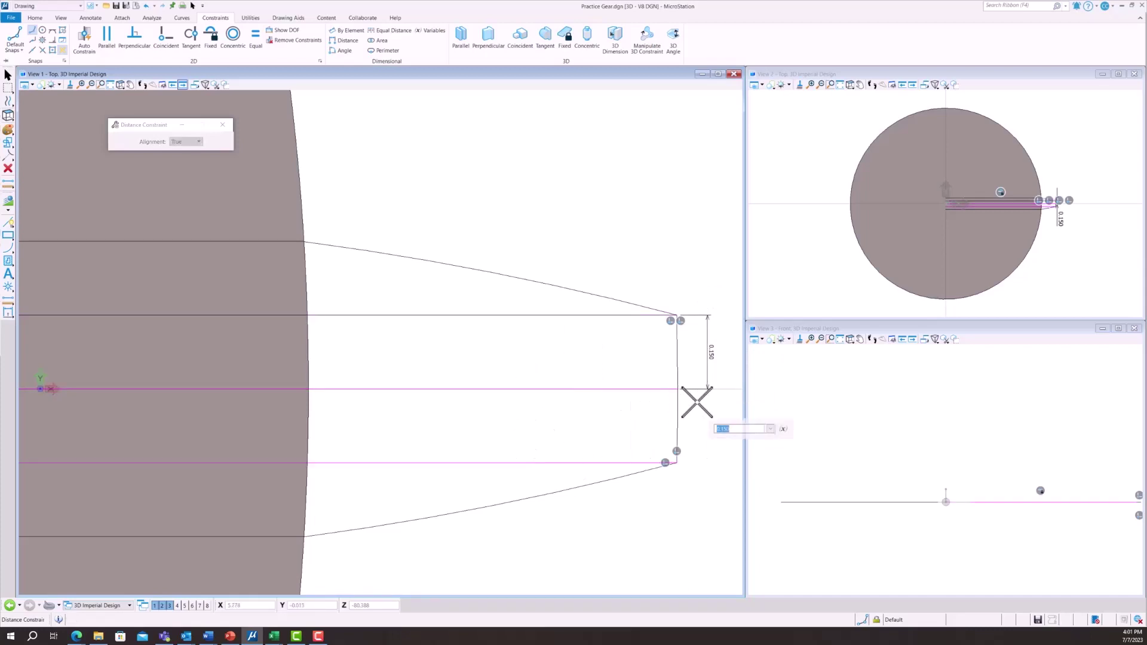
key(Return)
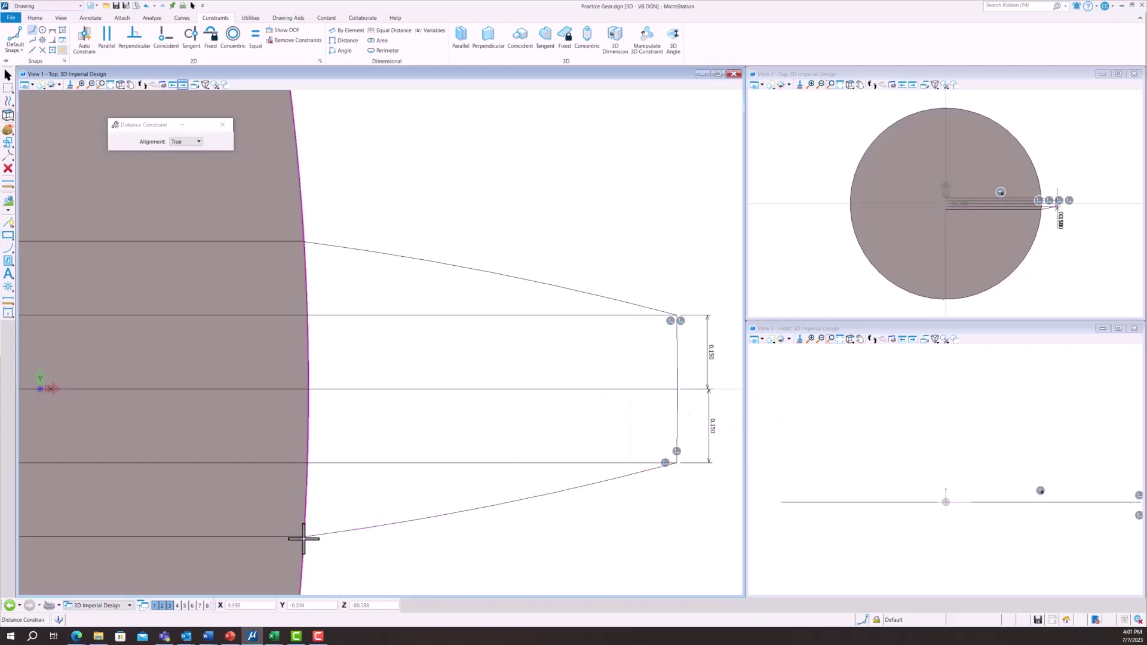
click(248, 463)
click(249, 534)
click(543, 522)
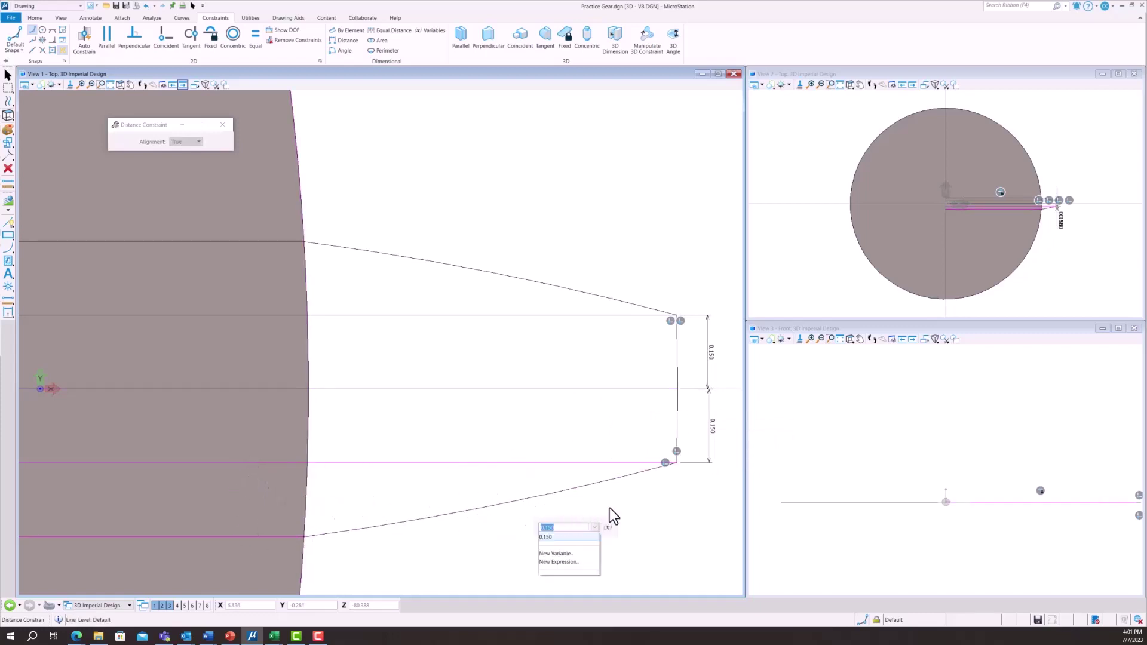
key(Return)
key(Return)
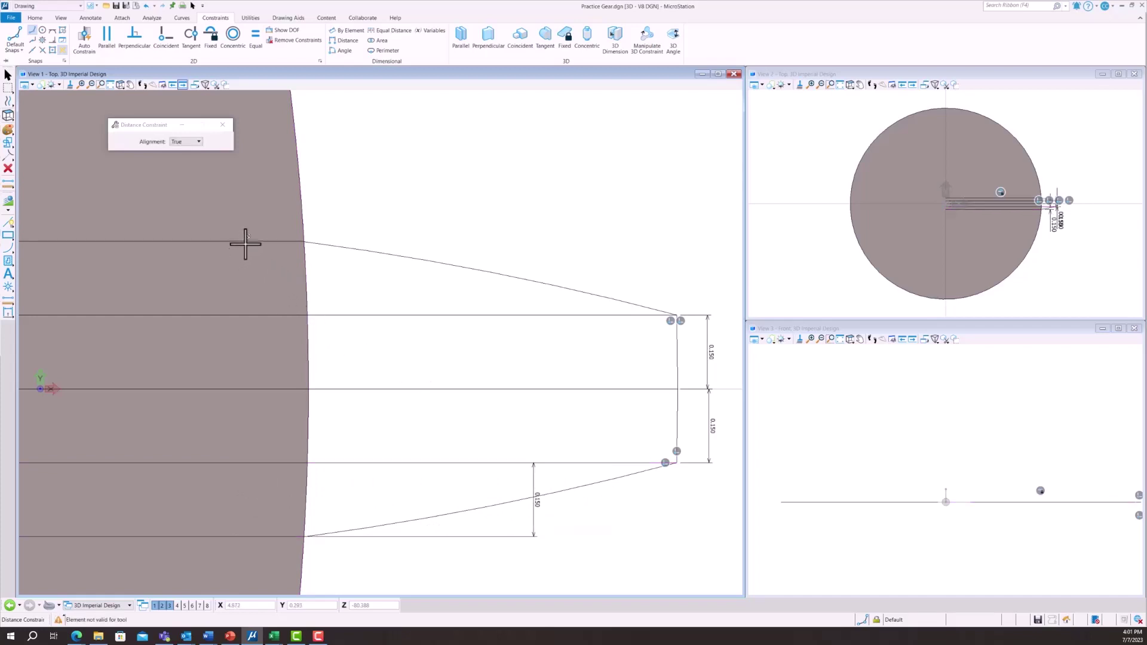
click(246, 241)
click(247, 315)
click(476, 281)
key(Return)
key(Return)
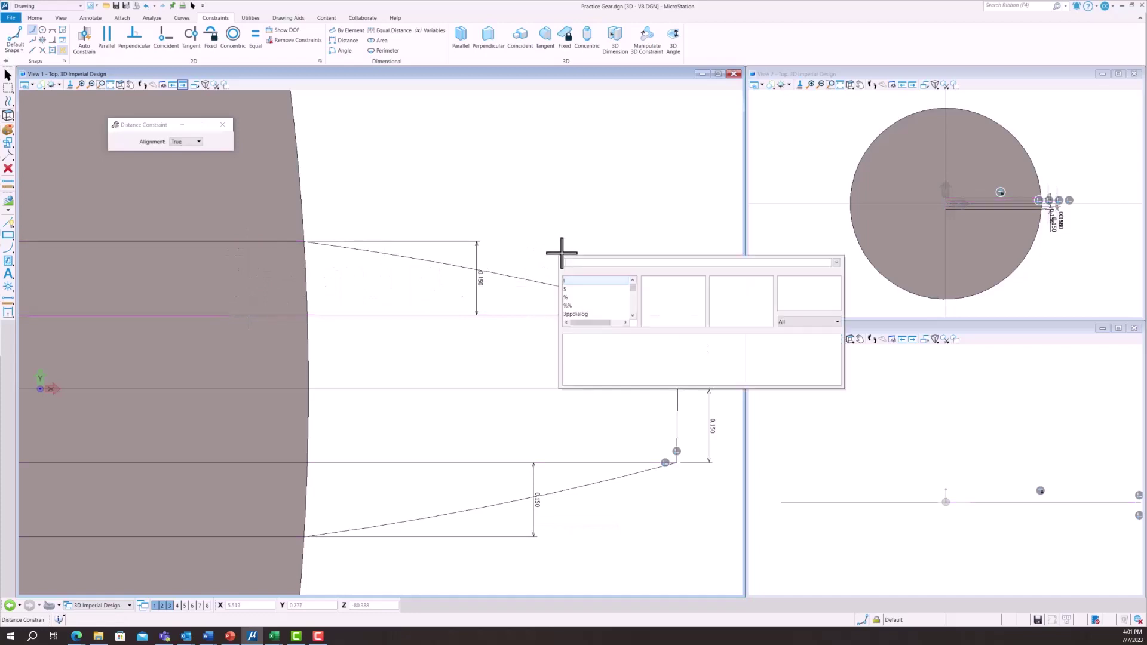
- Make both flank arcs' inner ends coincident with the top and bottom horizontal lines
click(167, 42)
scroll(296, 239, up, 5)
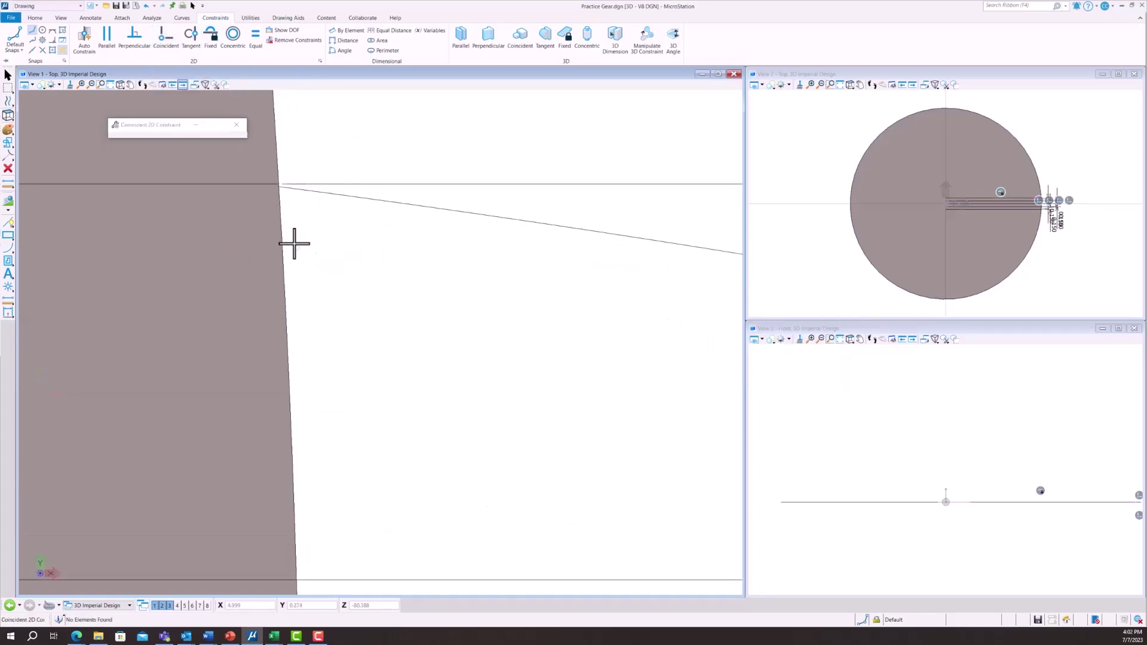
click(278, 185)
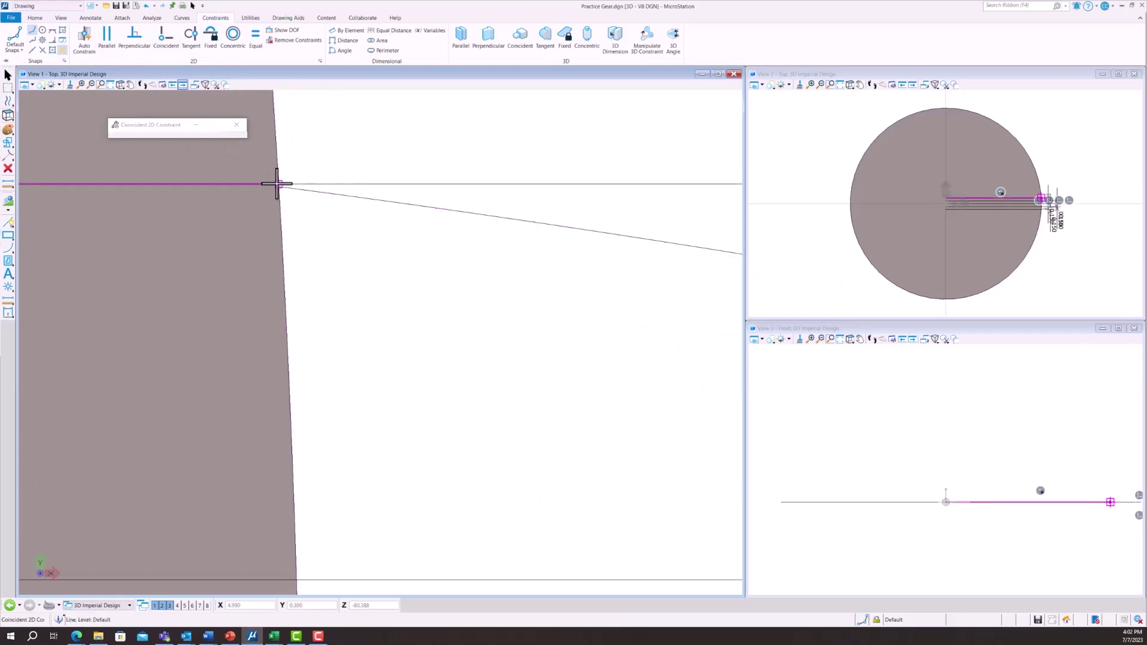
click(282, 188)
scroll(302, 222, down, 3)
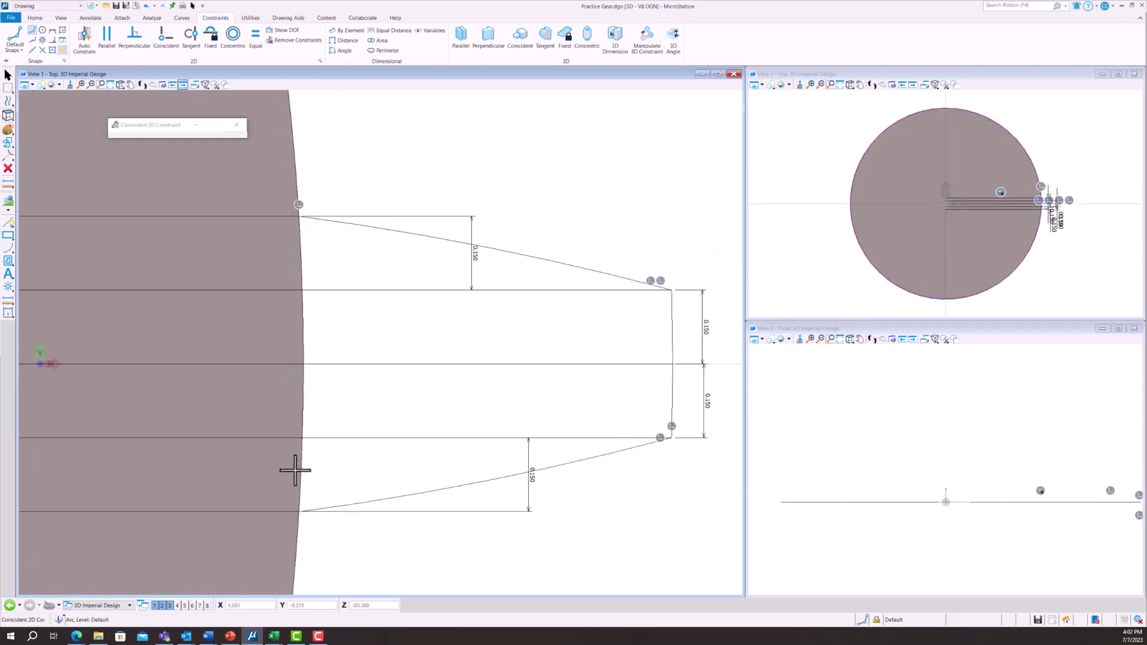
scroll(295, 478, up, 4)
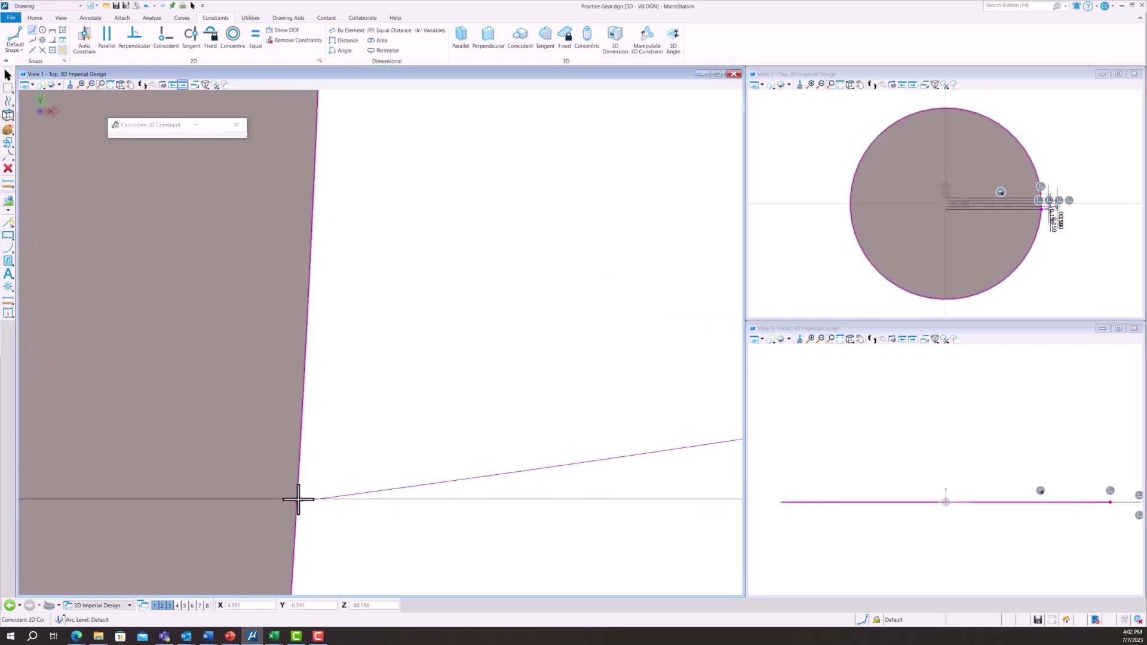
click(298, 498)
scroll(369, 417, down, 3)
scroll(509, 398, down, 4)
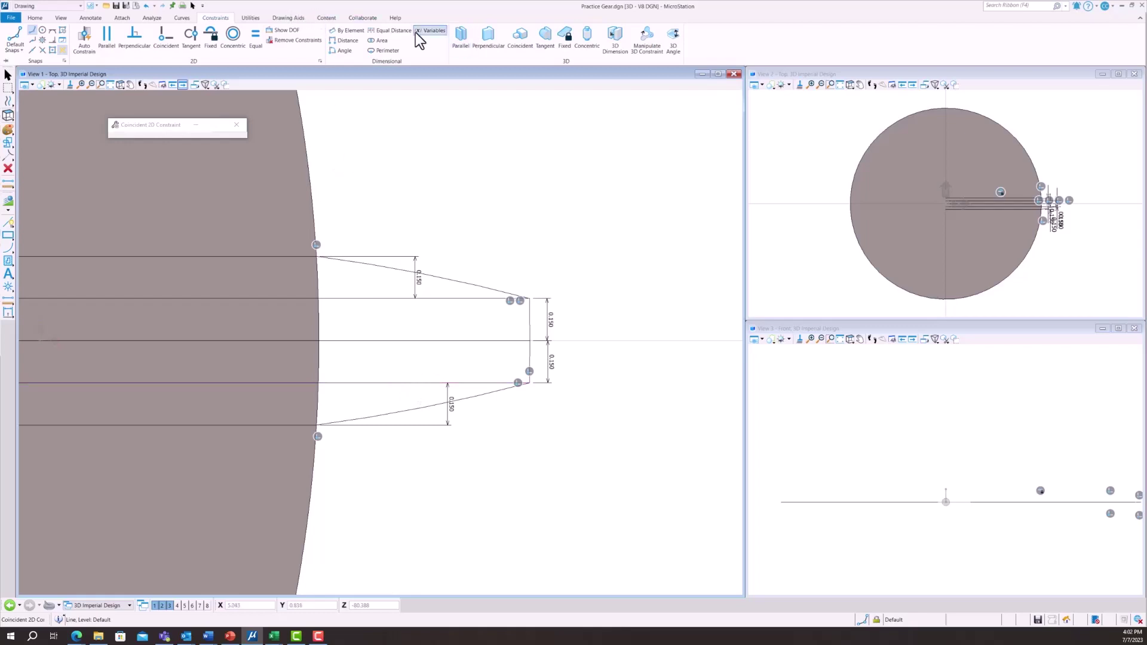
click(36, 18)
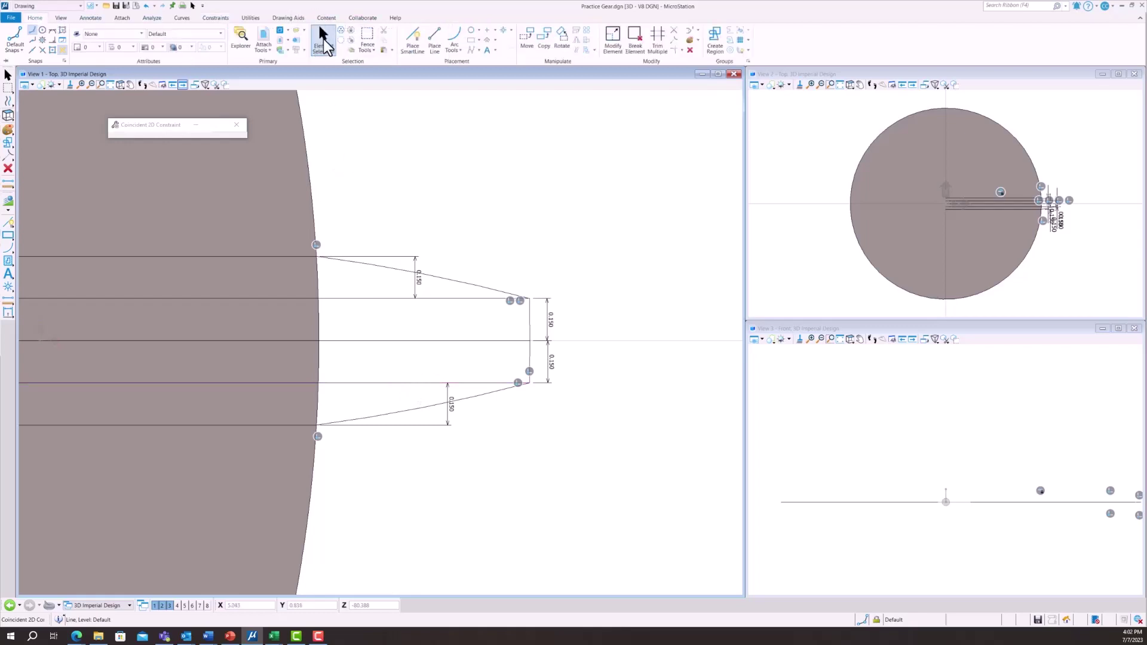
- Delete the five horizontal construction lines from top to bottom
click(324, 43)
click(691, 49)
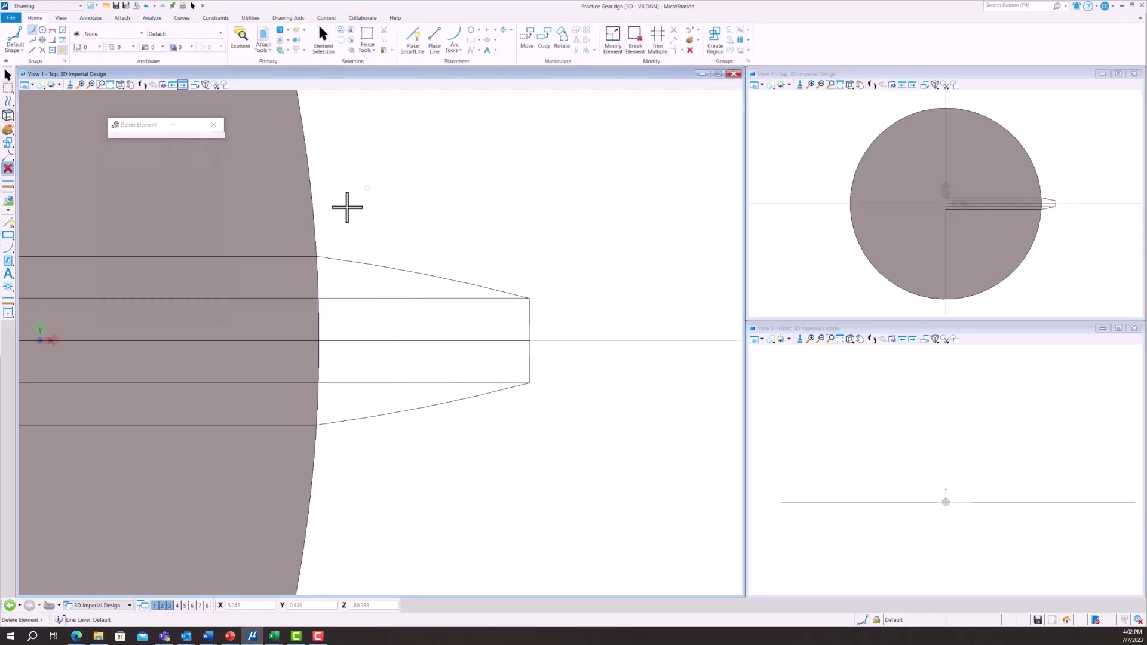
click(300, 257)
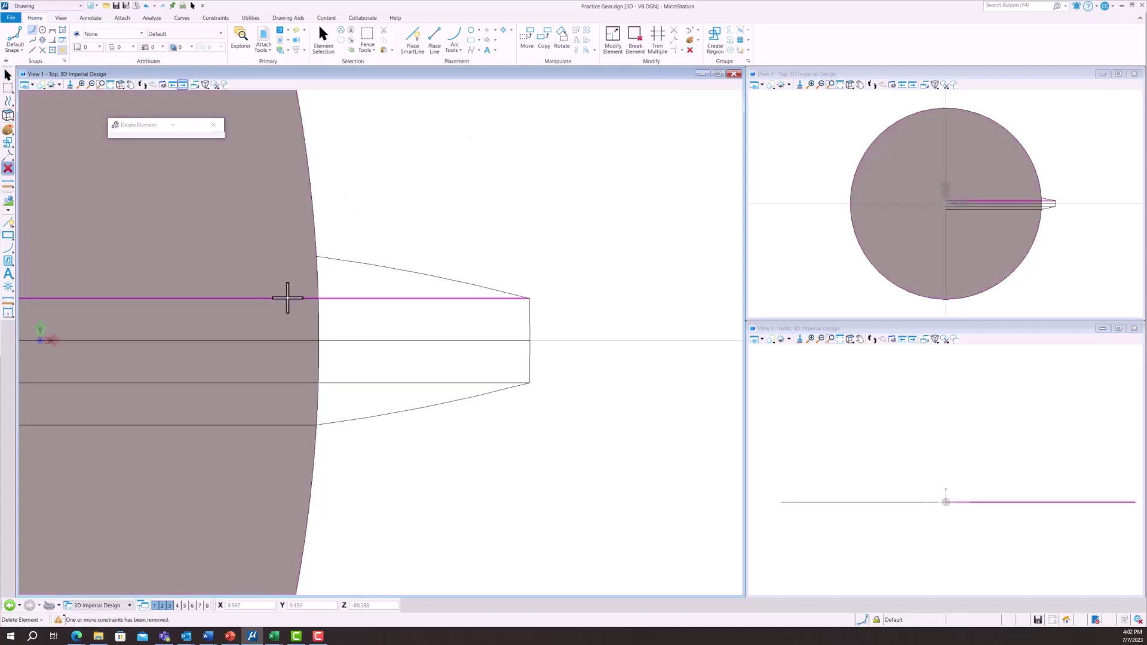
click(287, 298)
click(297, 341)
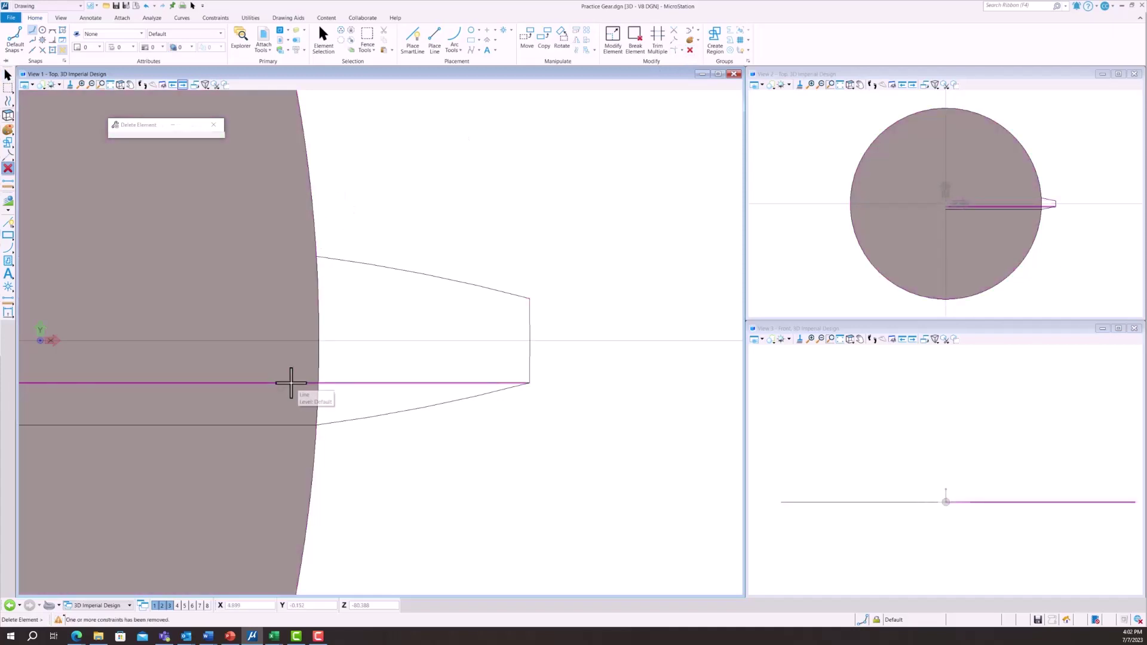
click(291, 382)
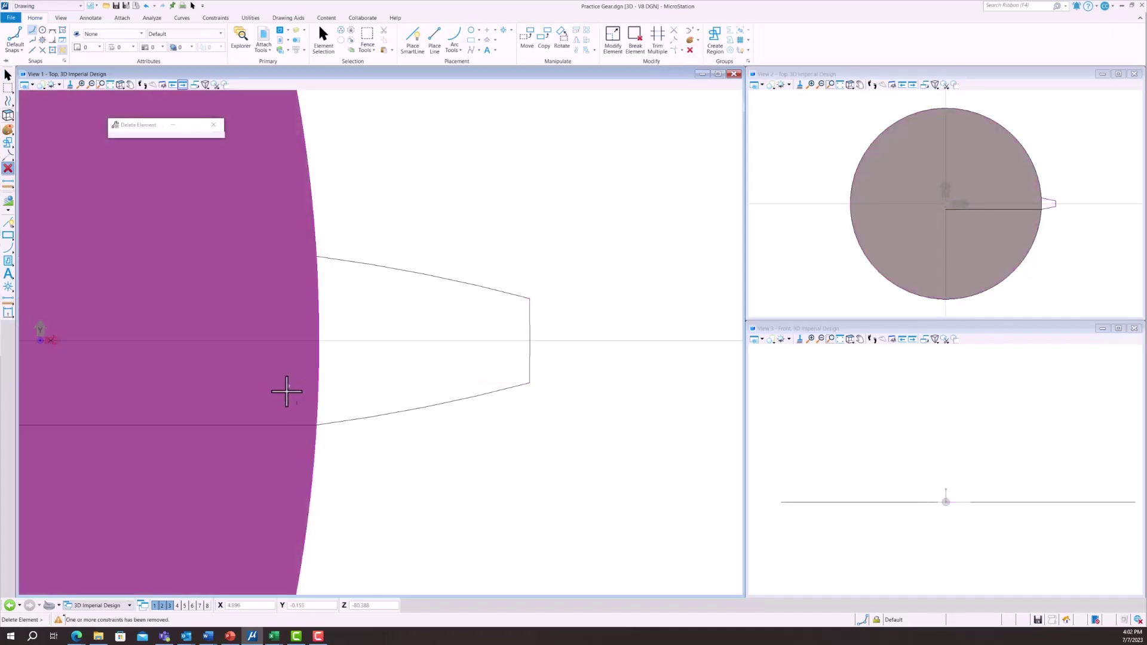
click(277, 424)
scroll(433, 305, down, 3)
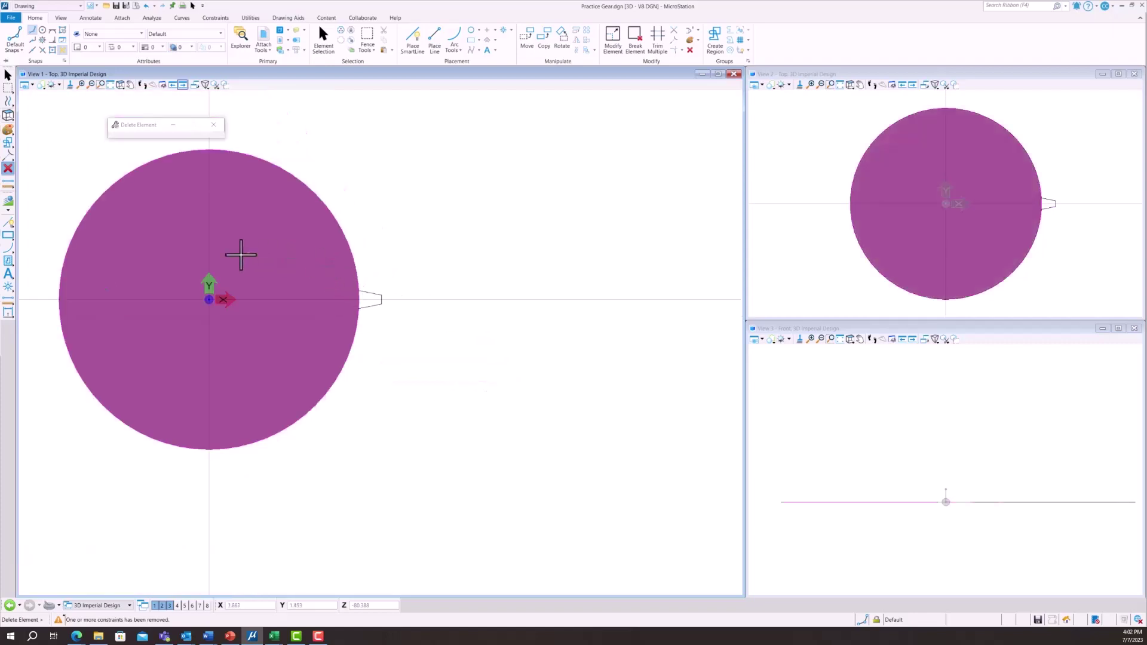
- Chain the tooth outline and polar-array it 22 times over 360° around the circle centre
click(109, 85)
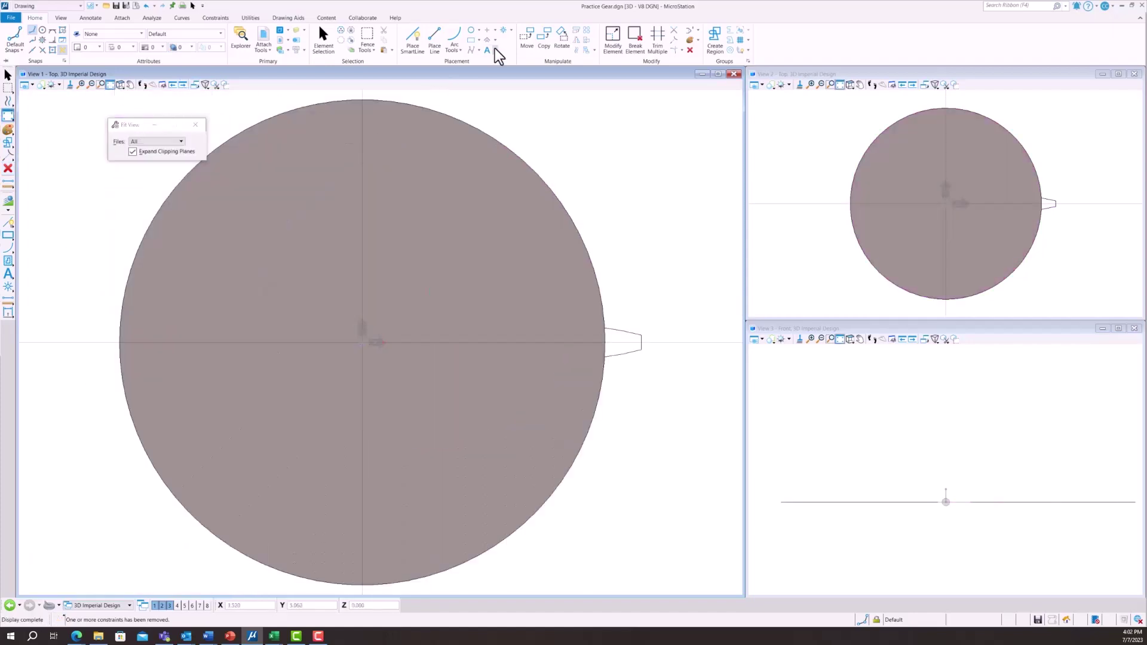
click(587, 31)
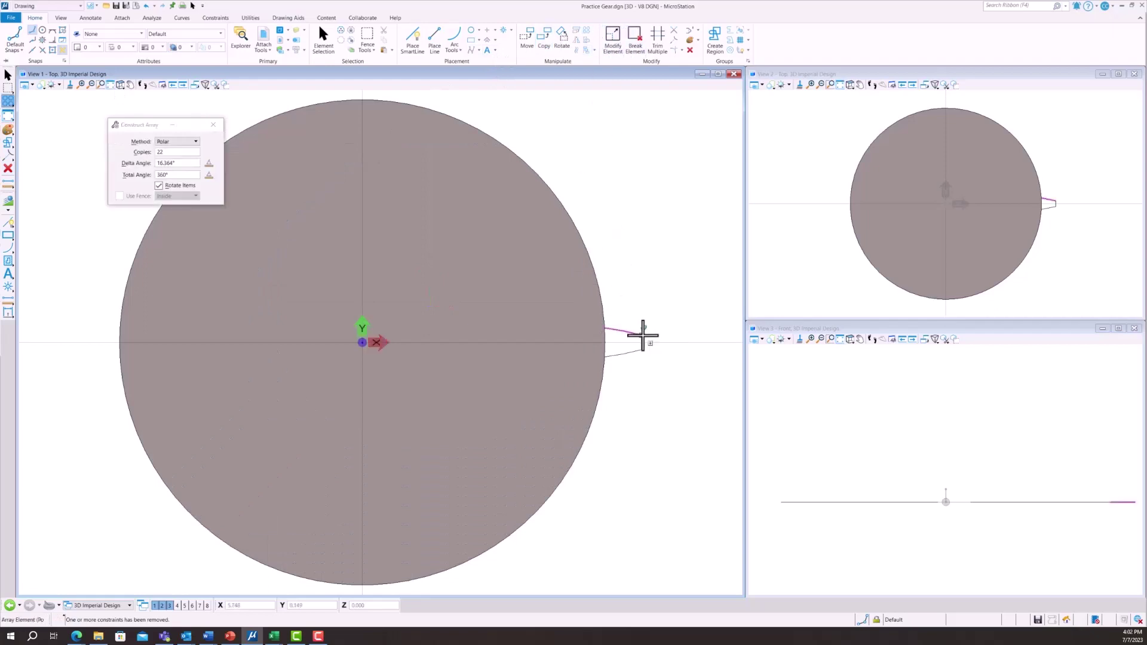
click(728, 32)
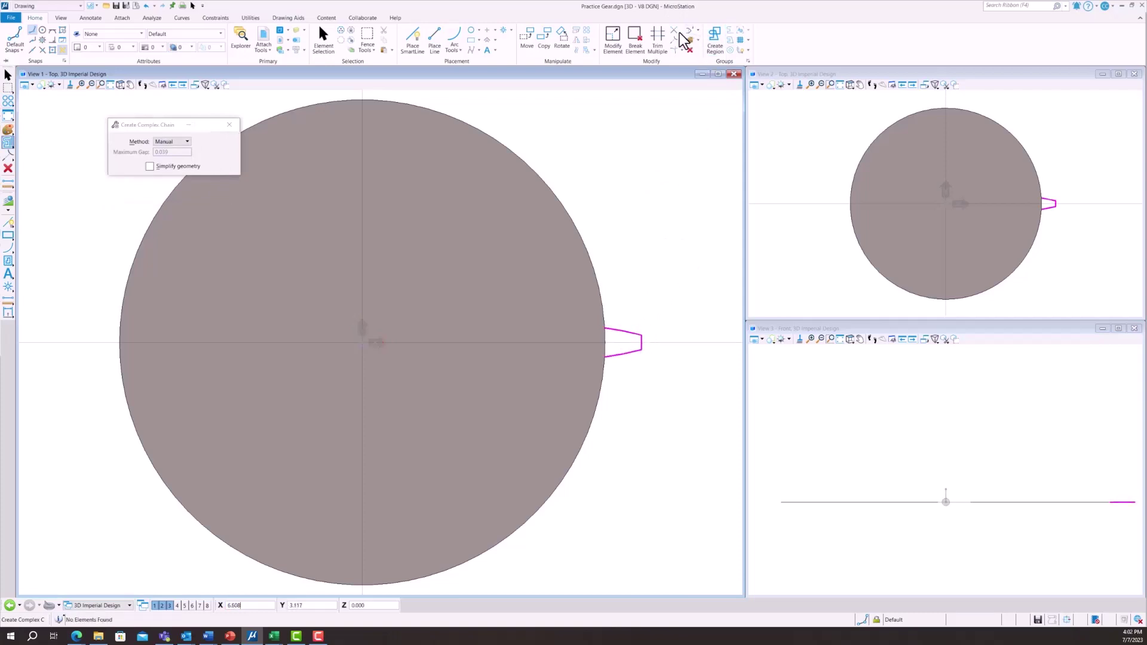
click(587, 30)
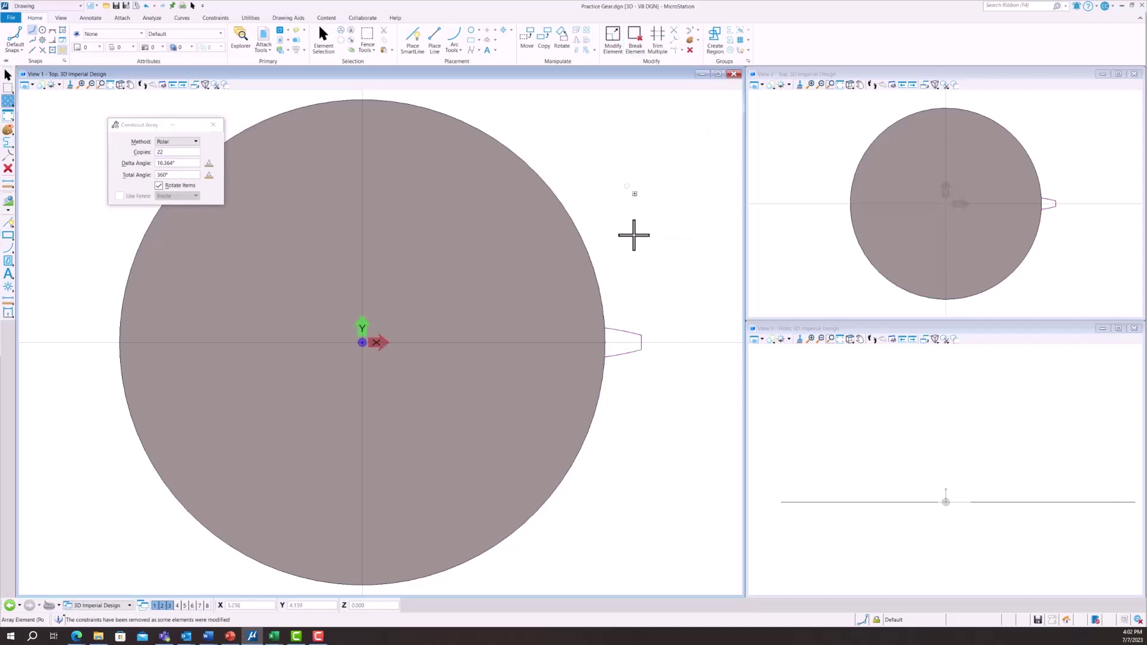
click(641, 336)
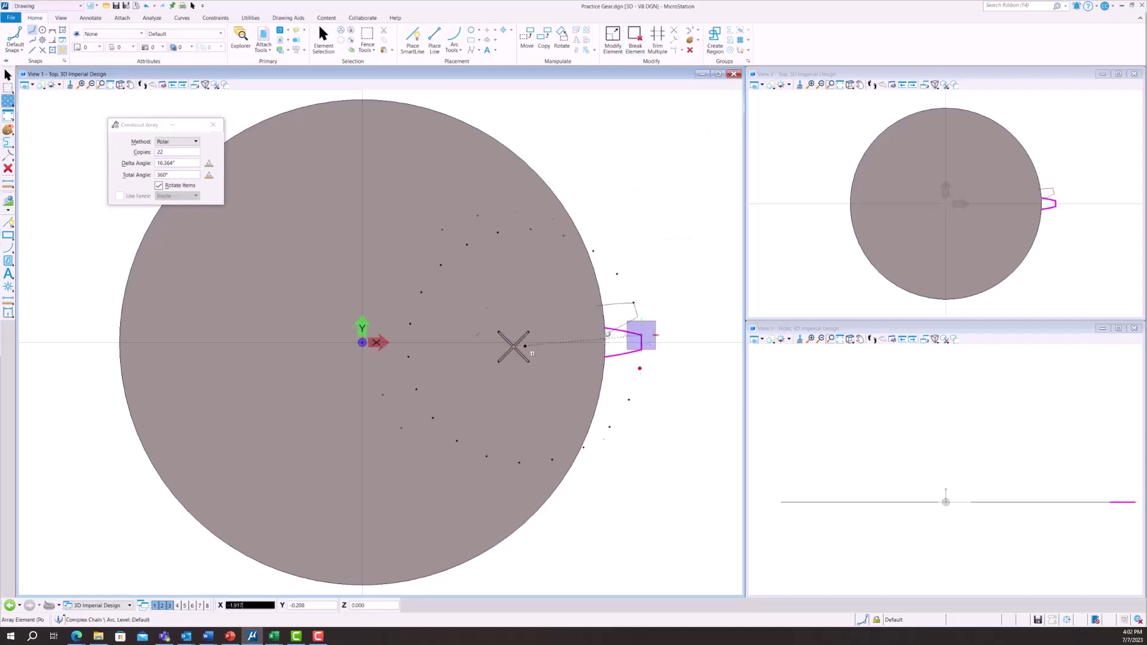
click(360, 343)
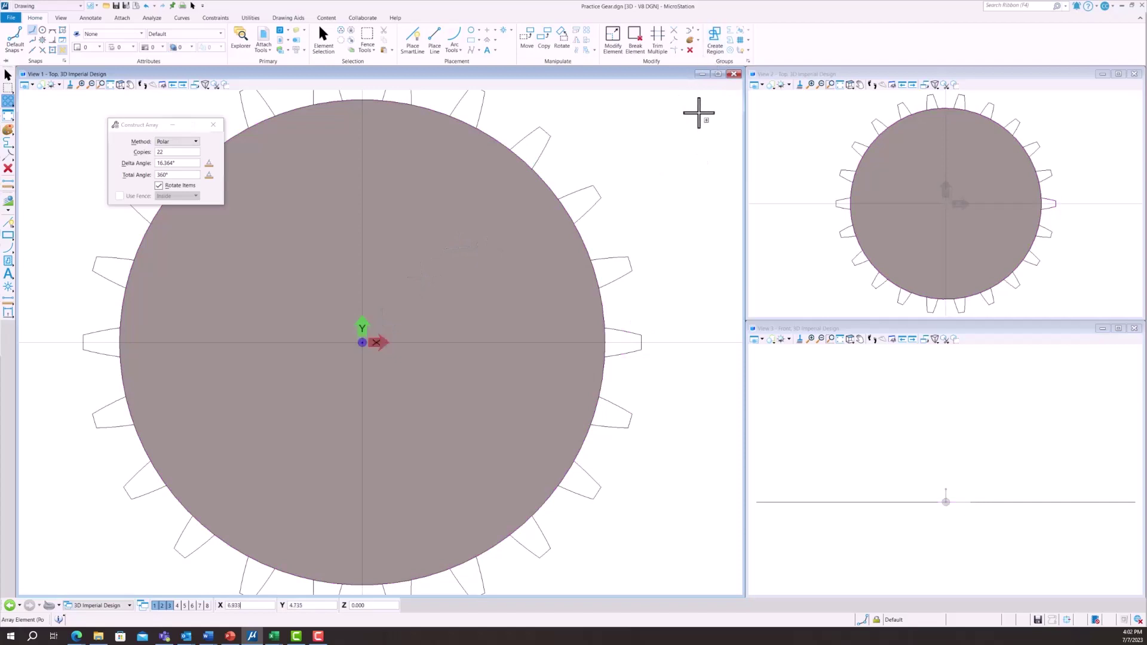
- Delete the large base circle
click(322, 39)
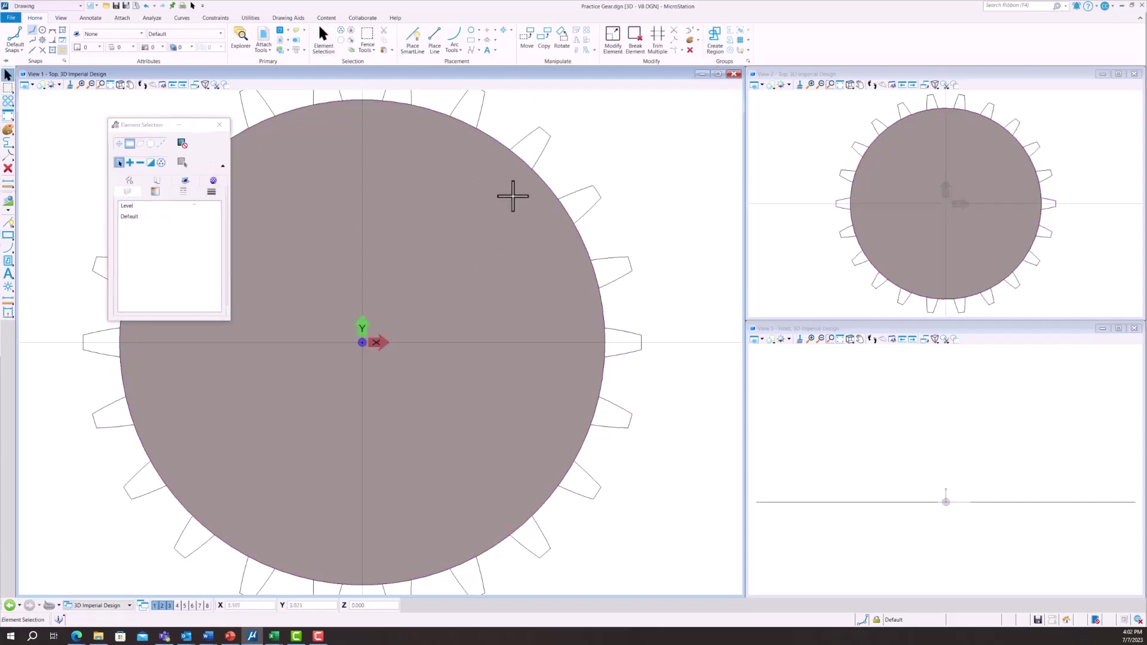
click(538, 185)
key(Delete)
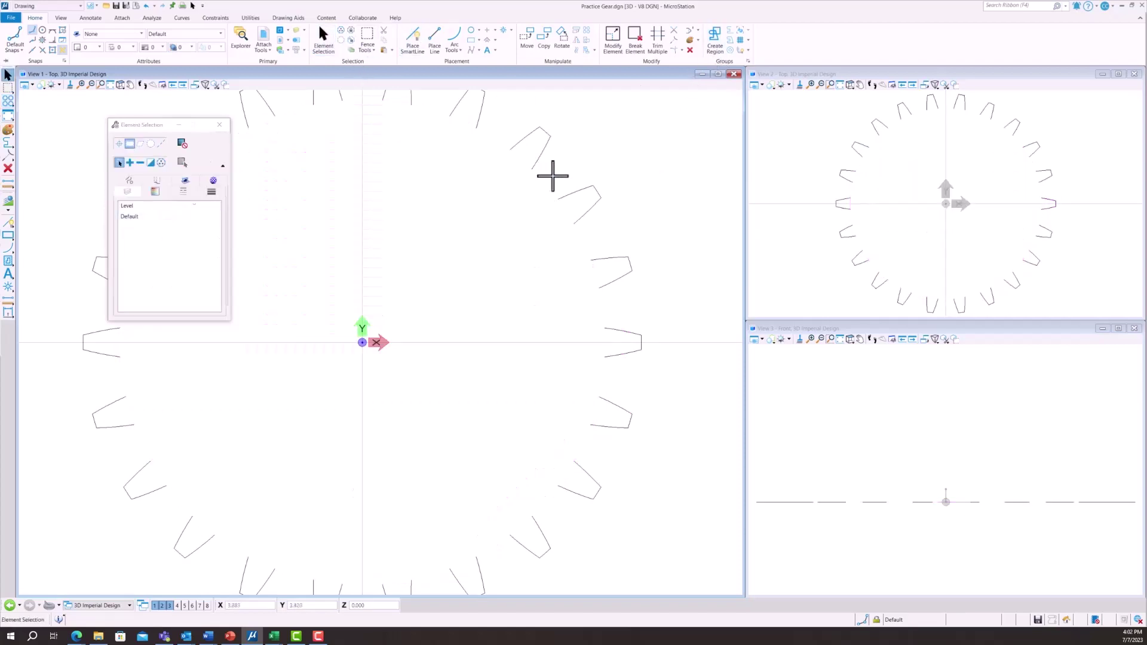
- Draw a radius-5 arc centred on the gear centre from one tooth end to the neighbouring tooth
click(454, 35)
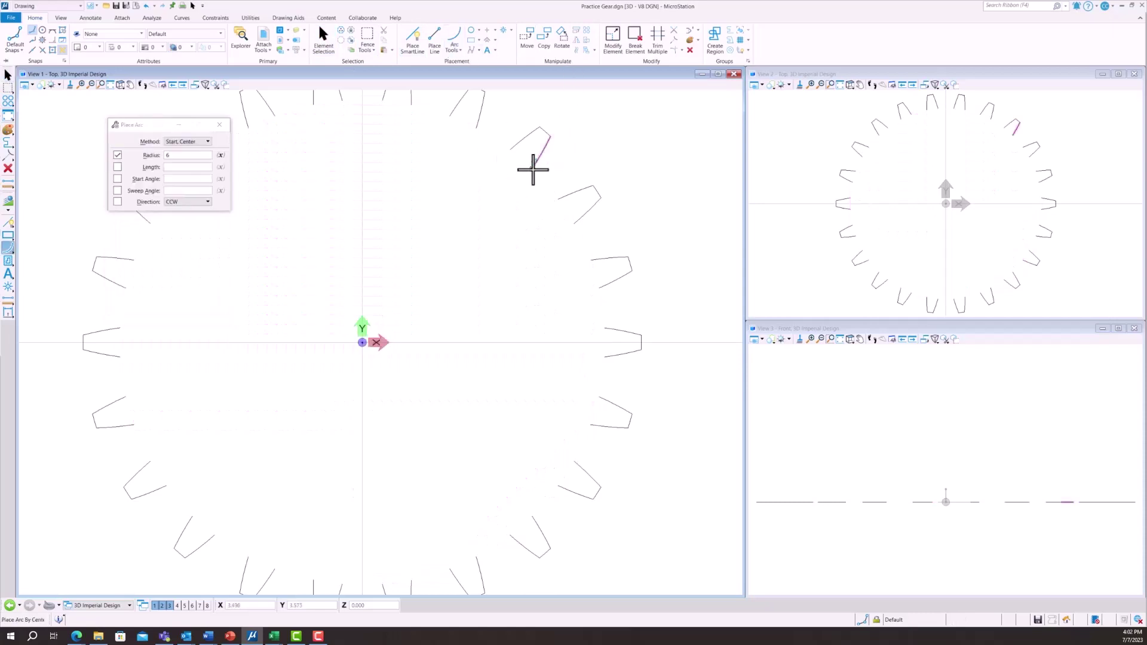
click(531, 169)
click(172, 157)
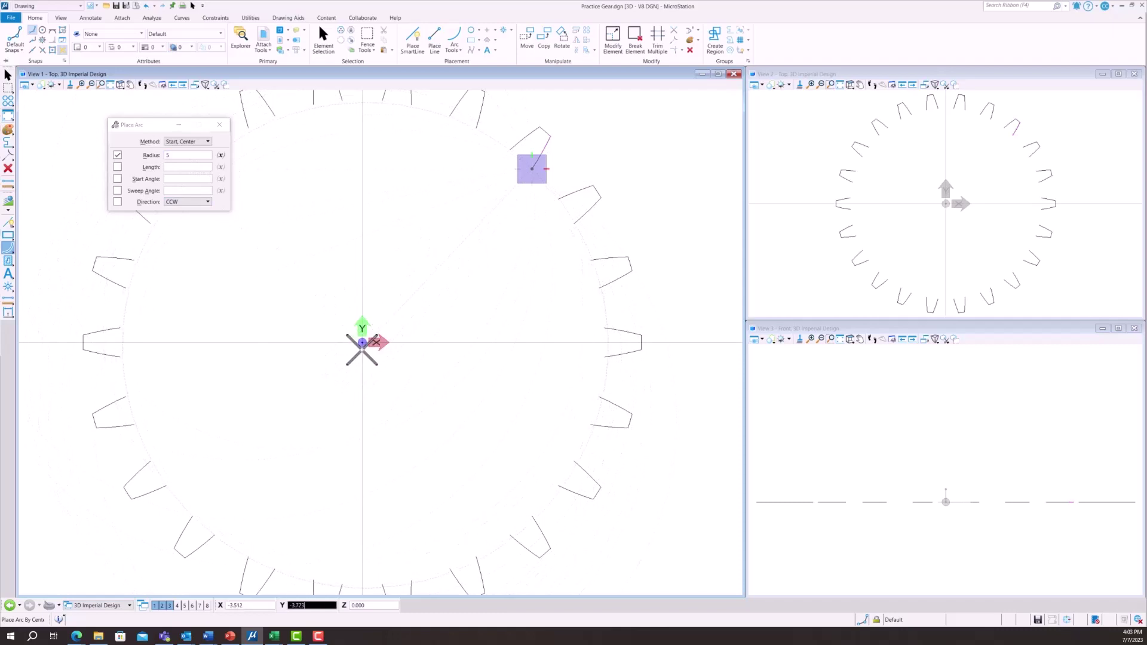
click(362, 342)
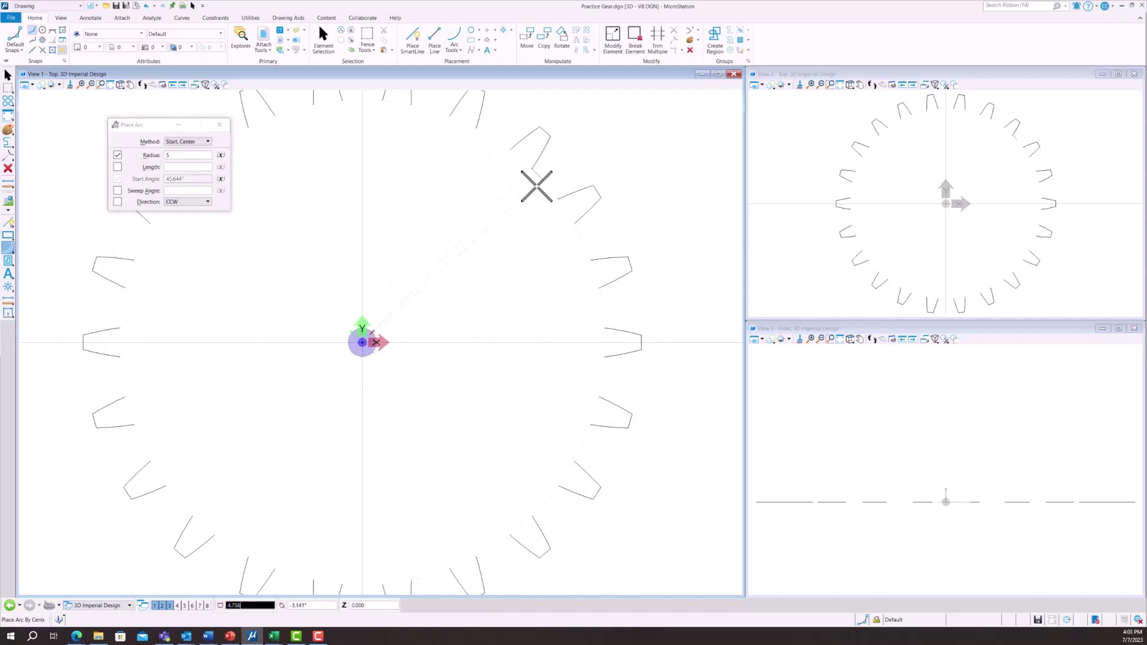
click(559, 198)
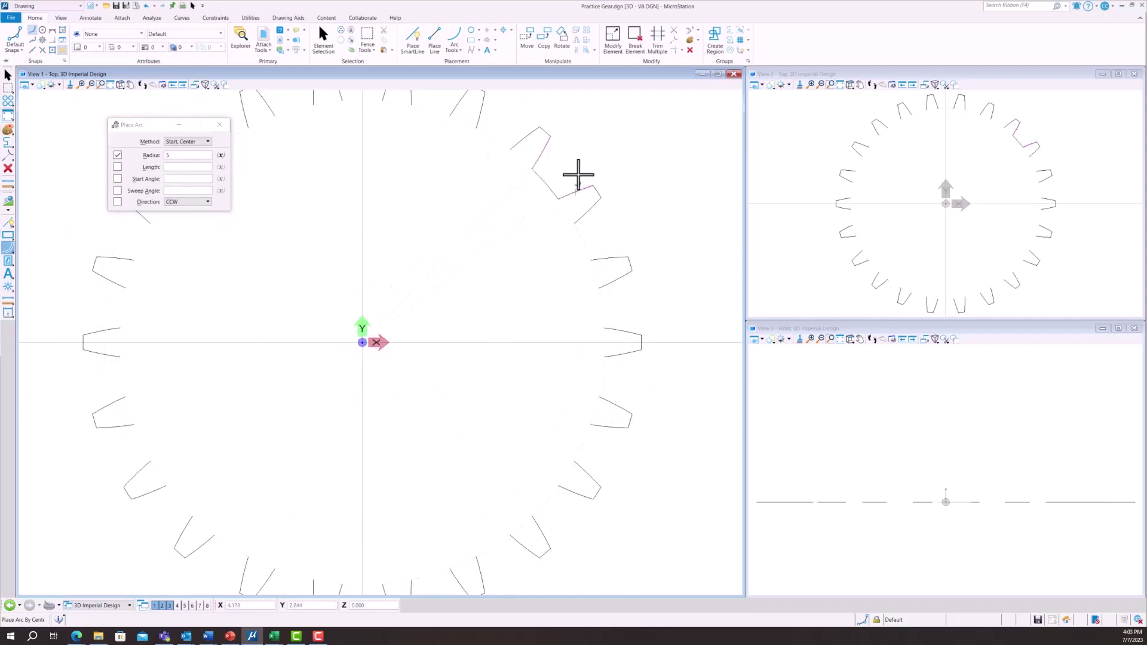
- Polar-array the radius-5 connecting arc 22 times around the gear centre
click(587, 30)
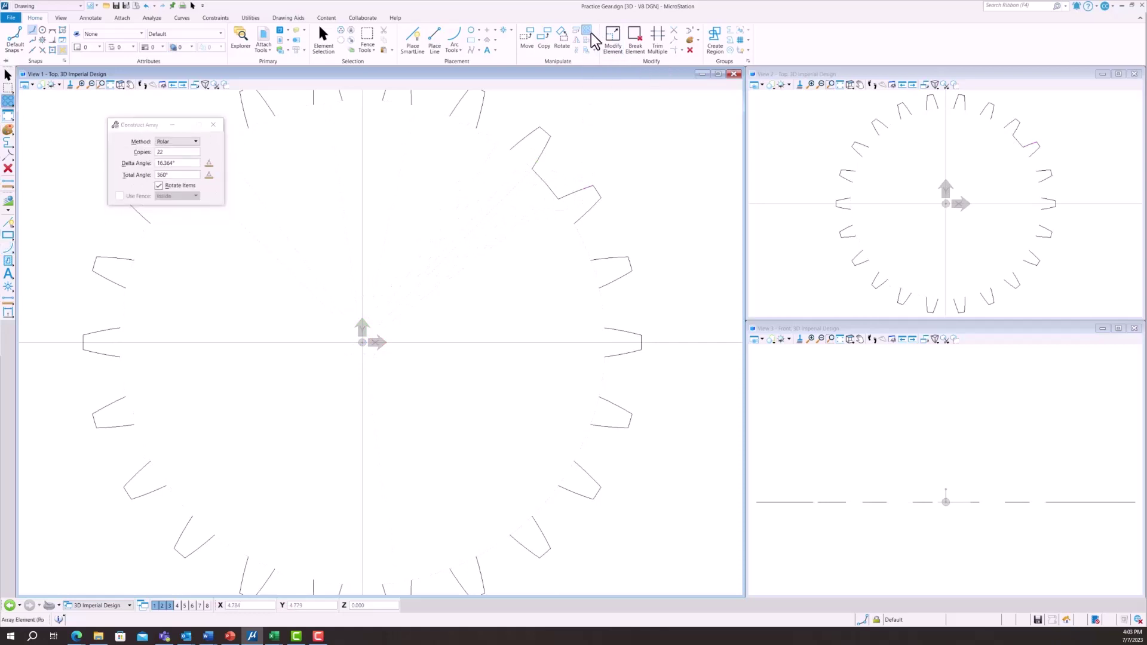
click(546, 185)
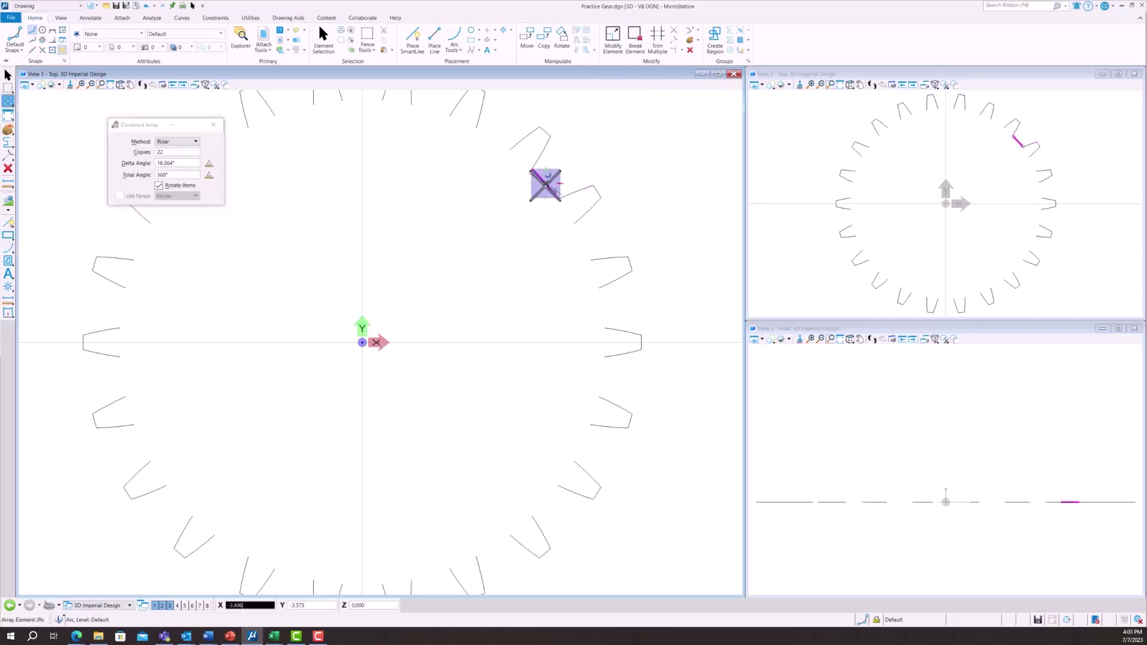
click(362, 342)
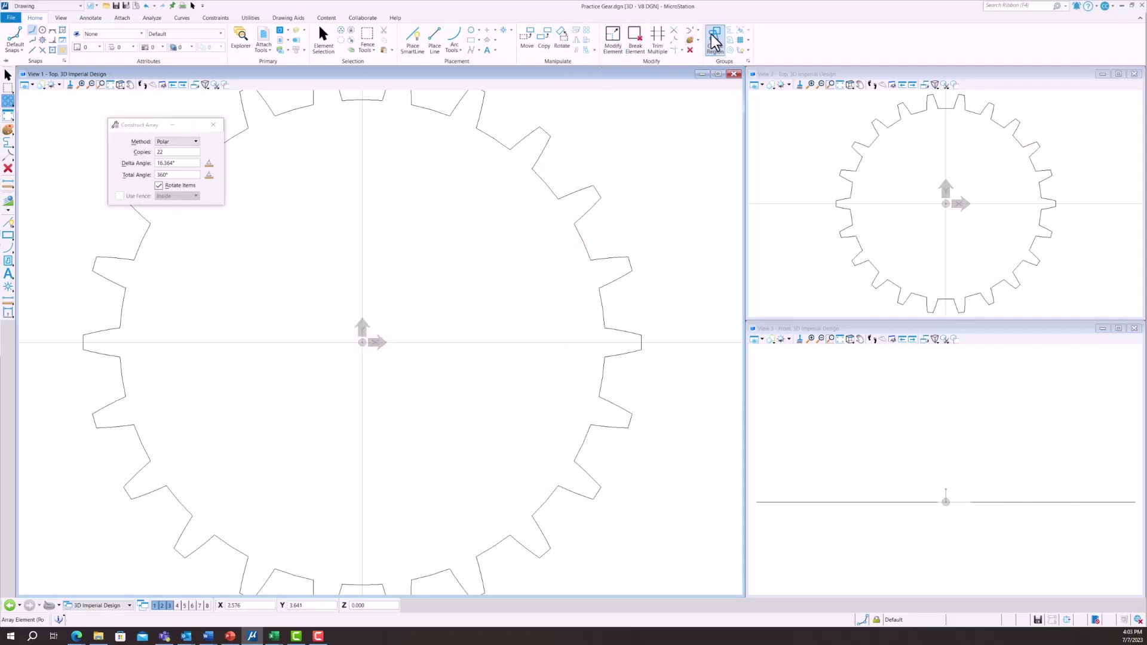
click(730, 31)
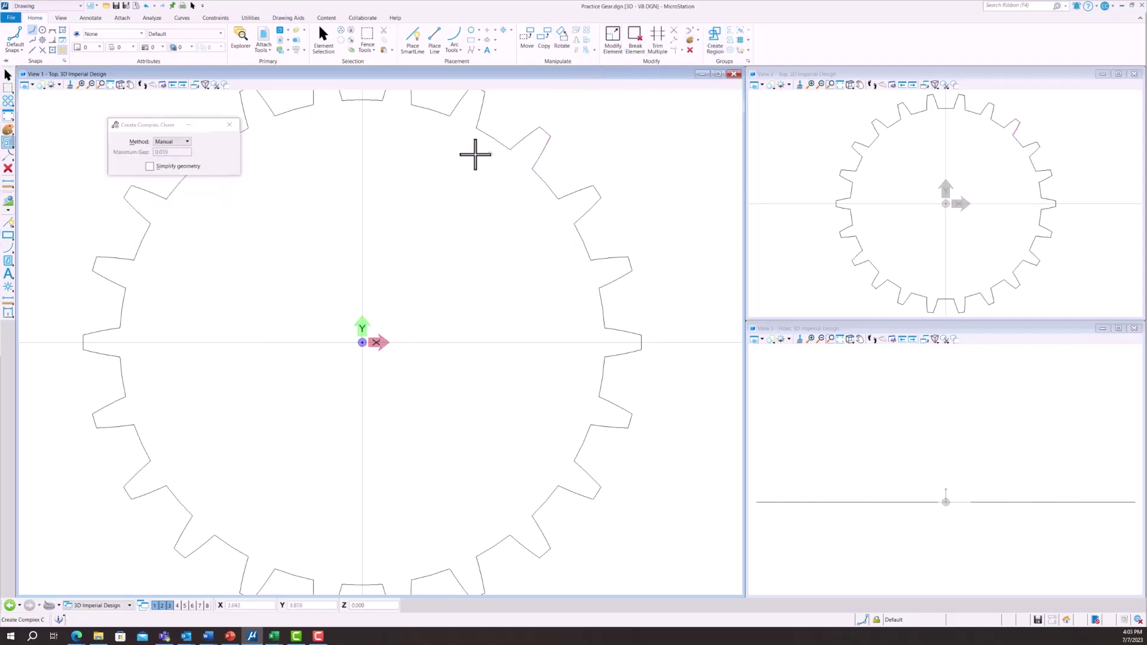
- Join the whole gear outline into one complex chain using Automatic chaining
click(187, 143)
click(182, 152)
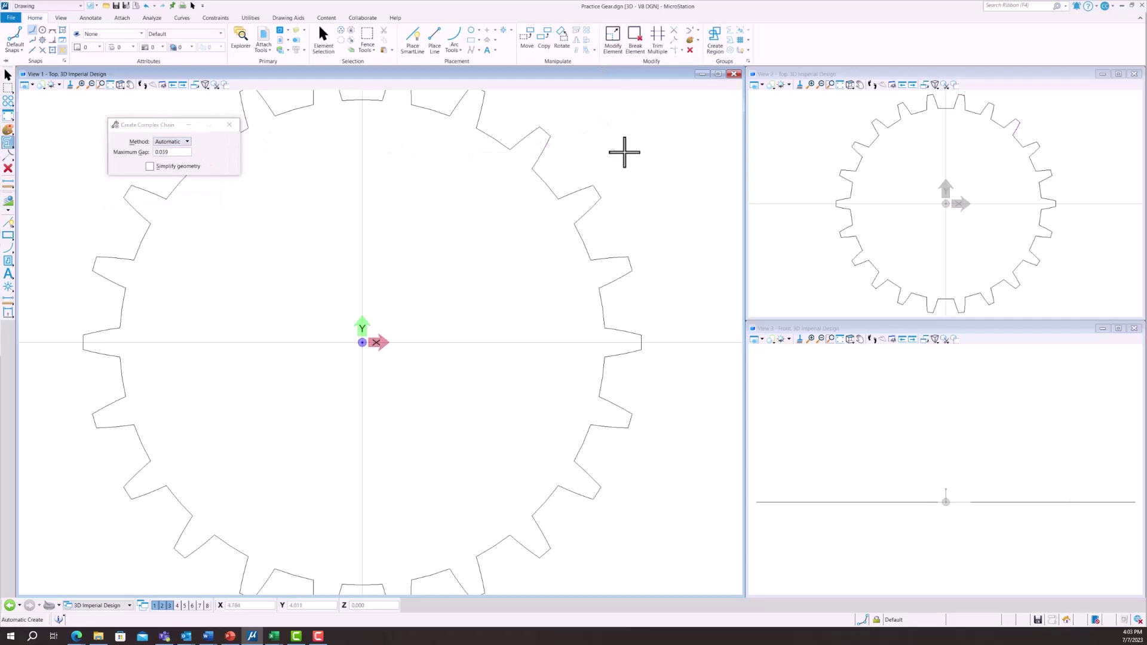
click(542, 155)
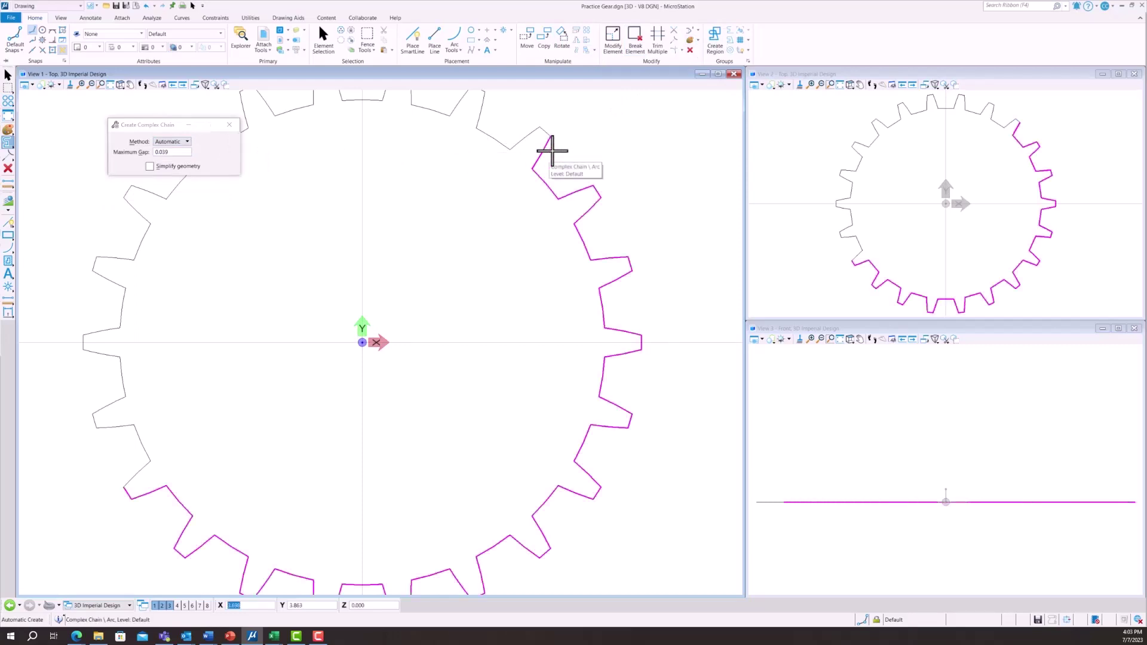
click(596, 144)
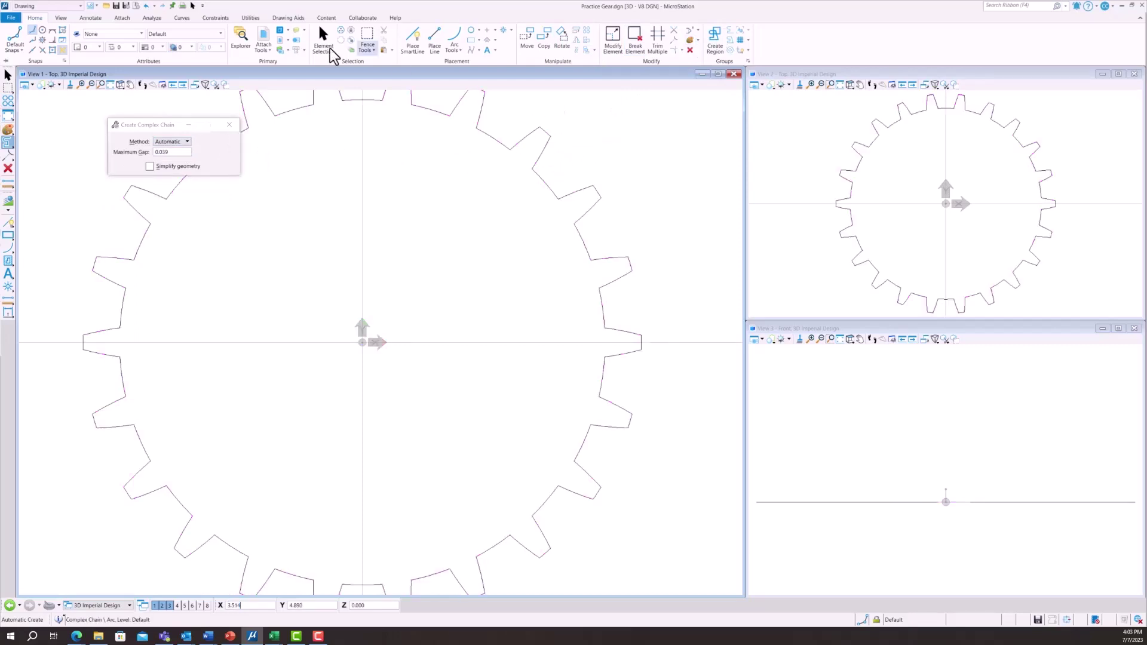
- Place a 7-diameter circle at the gear centre
click(470, 31)
double_click(182, 189)
text(7)
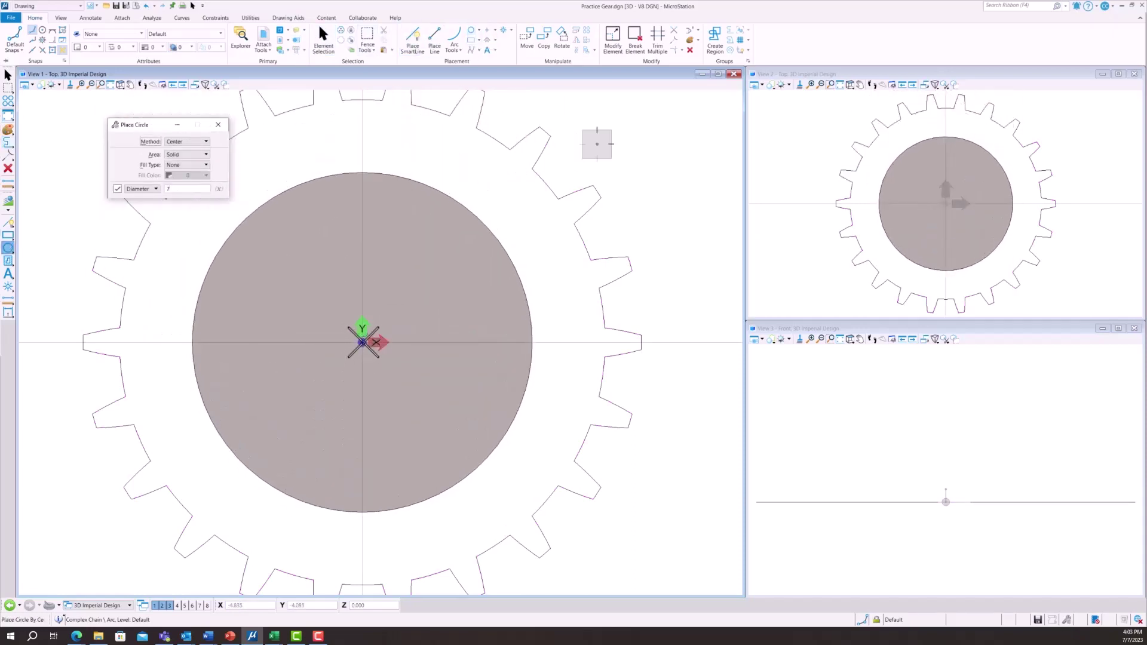
click(362, 342)
key(Escape)
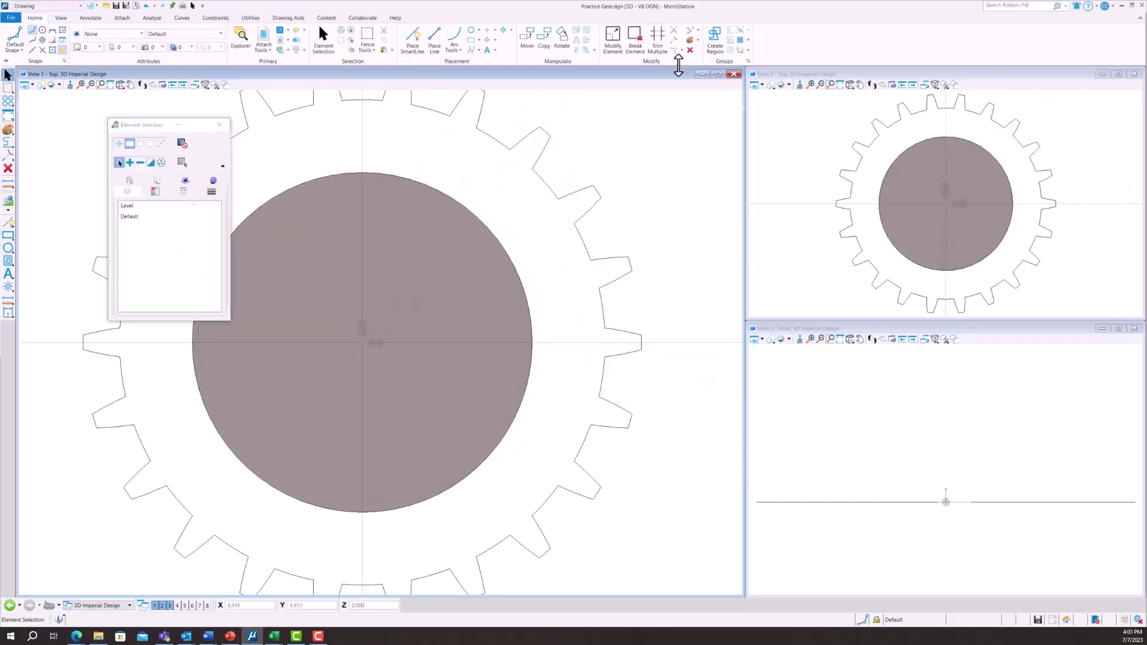
- Turn the gear outline into a filled complex shape
click(716, 44)
click(201, 146)
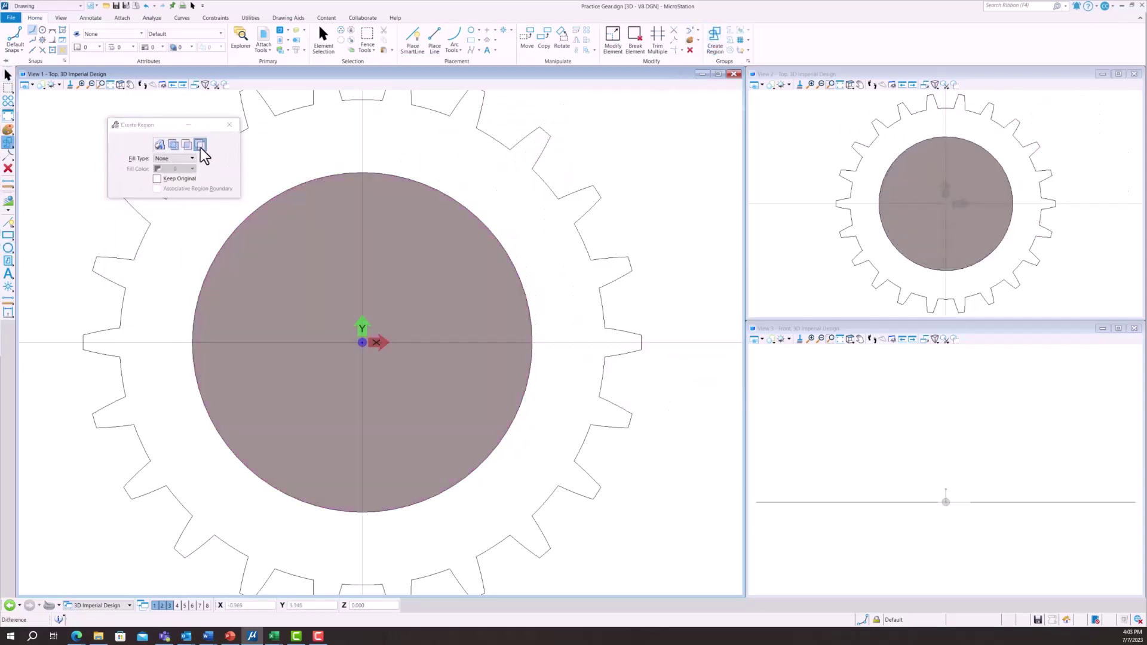
click(730, 40)
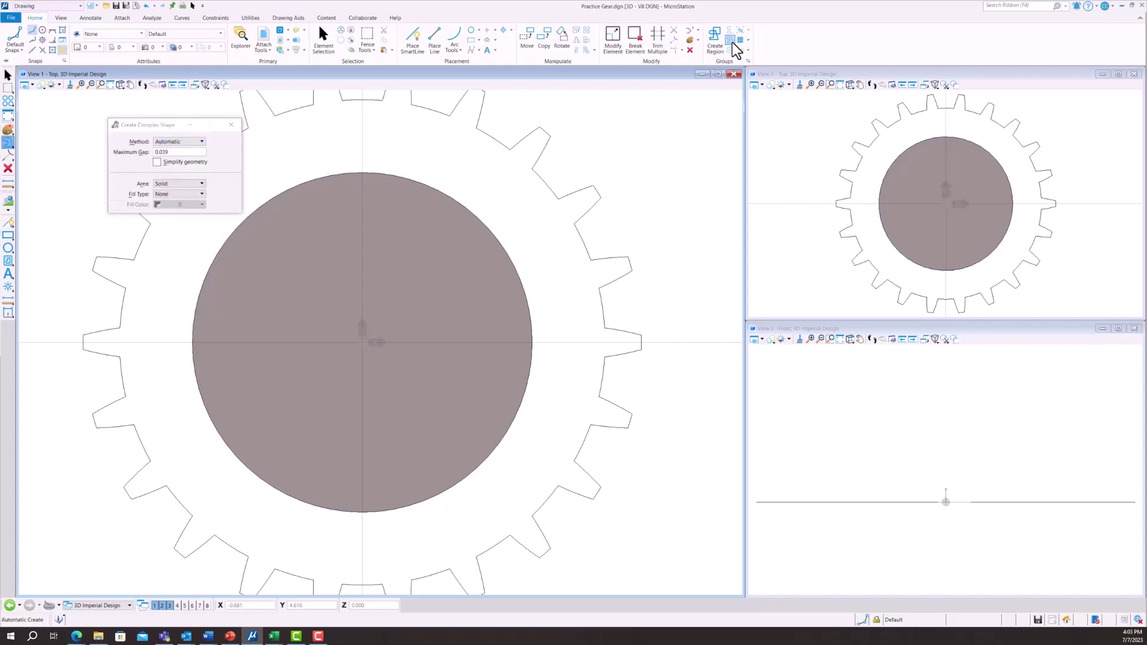
click(190, 147)
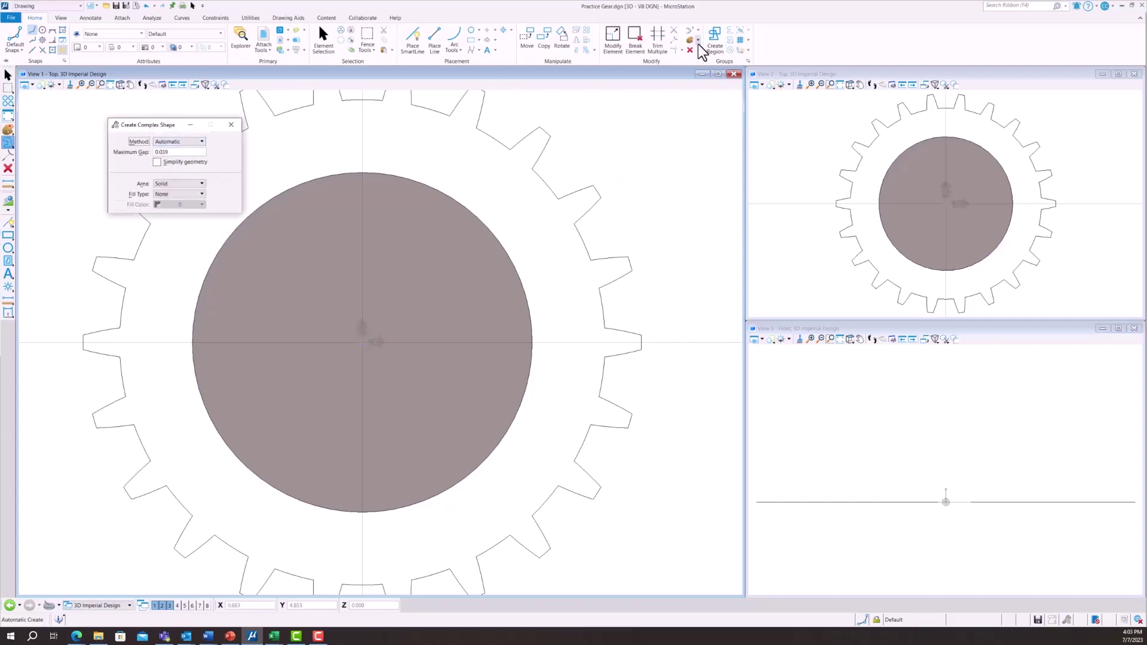
click(578, 190)
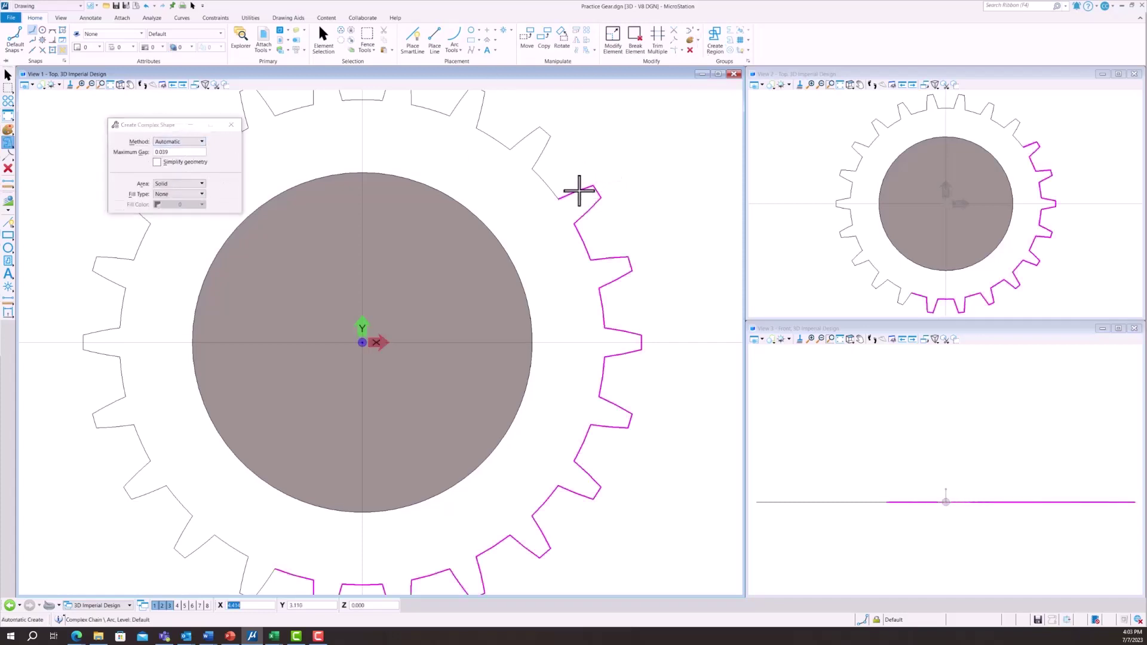
click(672, 181)
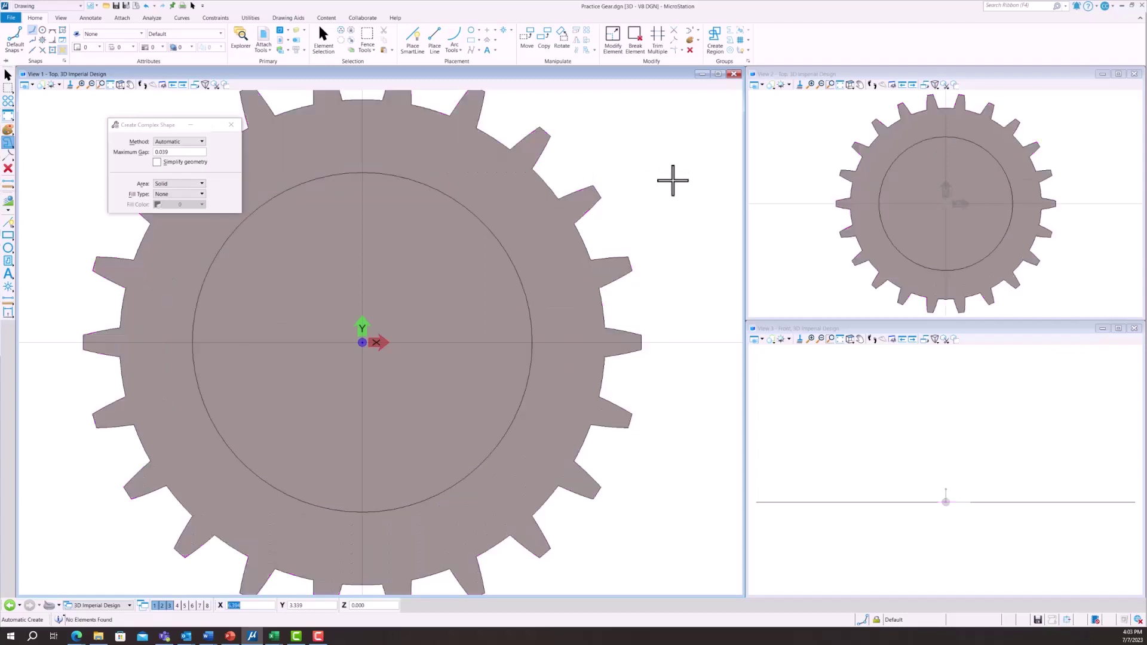
- Subtract the 7-diameter circle from the gear shape with a Difference region
click(715, 35)
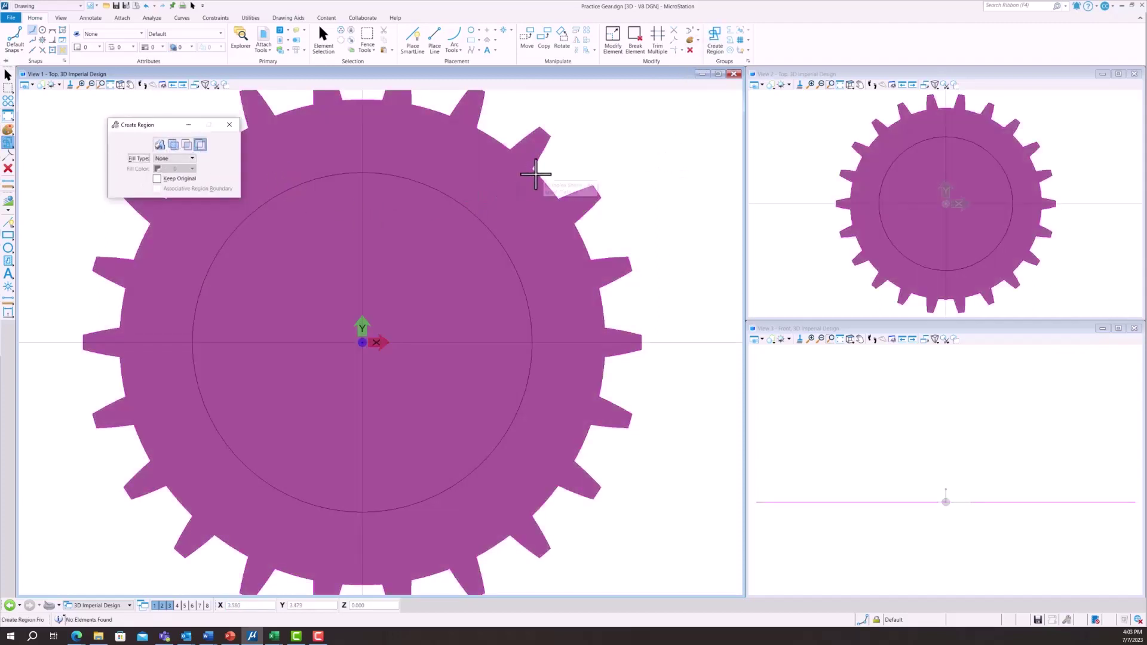
click(482, 216)
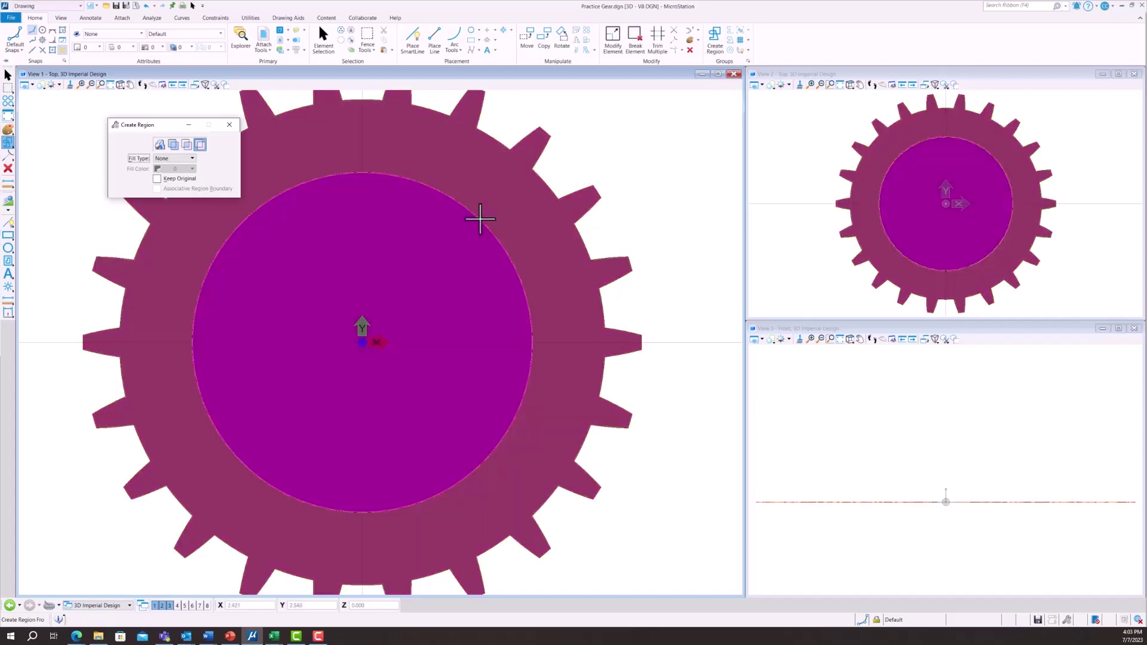
click(480, 218)
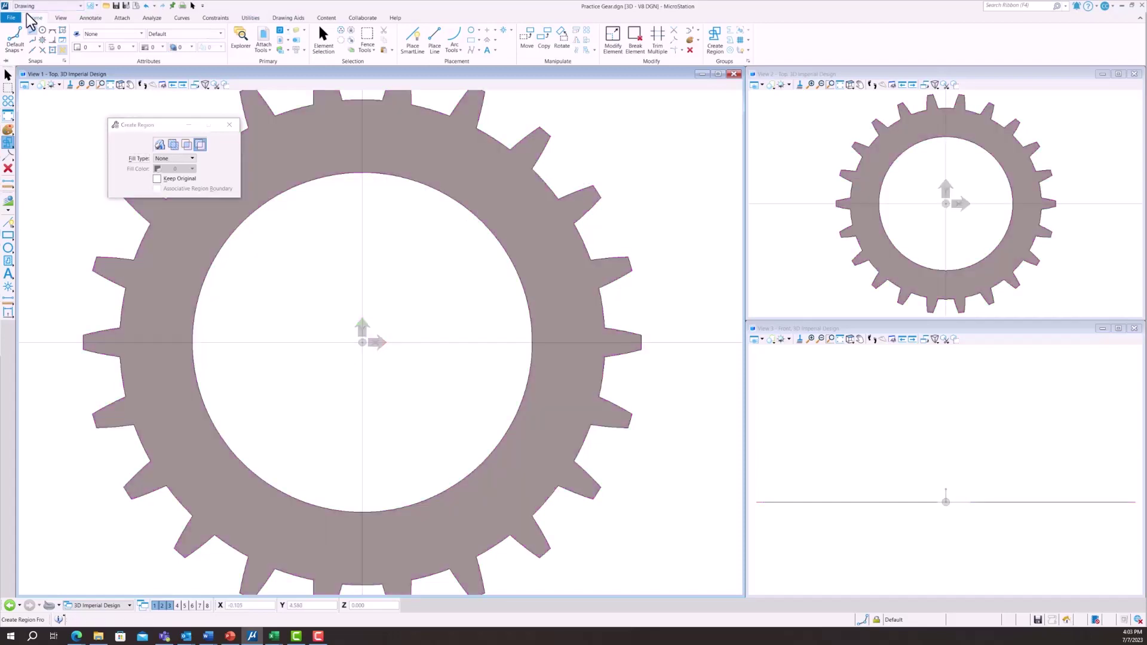
- Place a 3-diameter circle at the gear centre
click(470, 30)
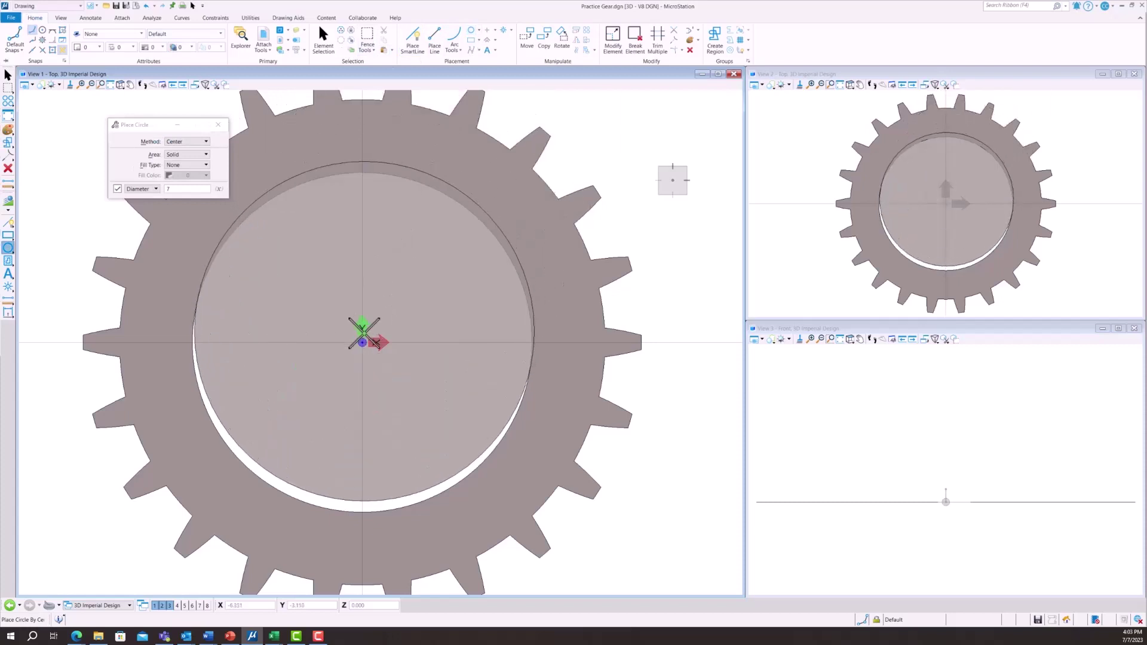
click(362, 342)
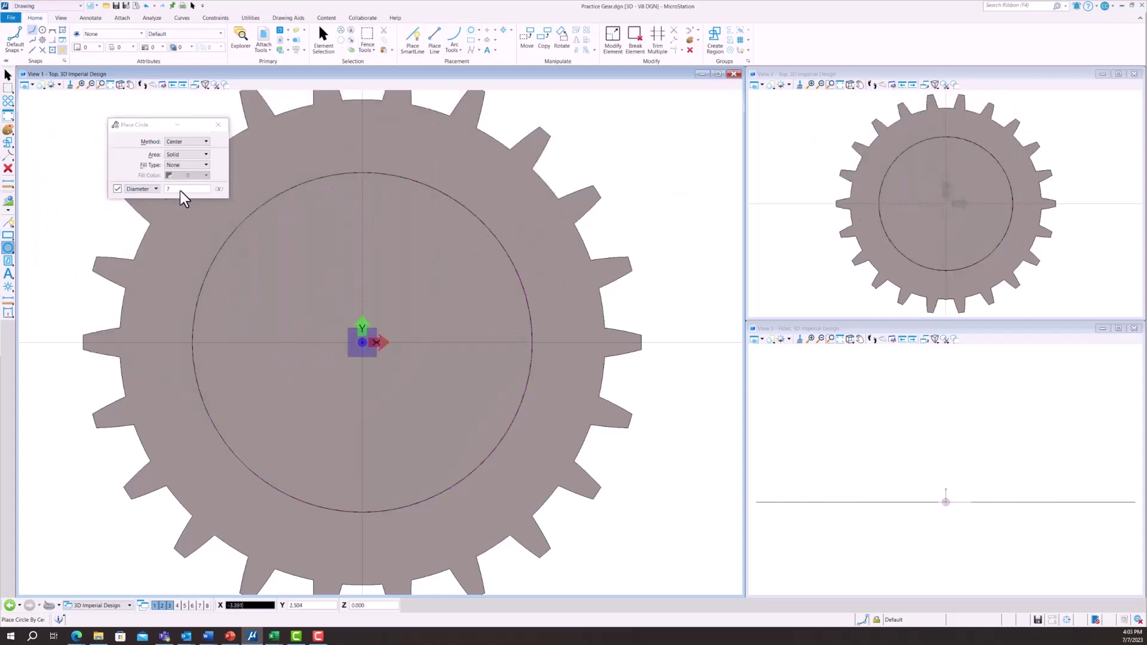
click(180, 190)
text(4)
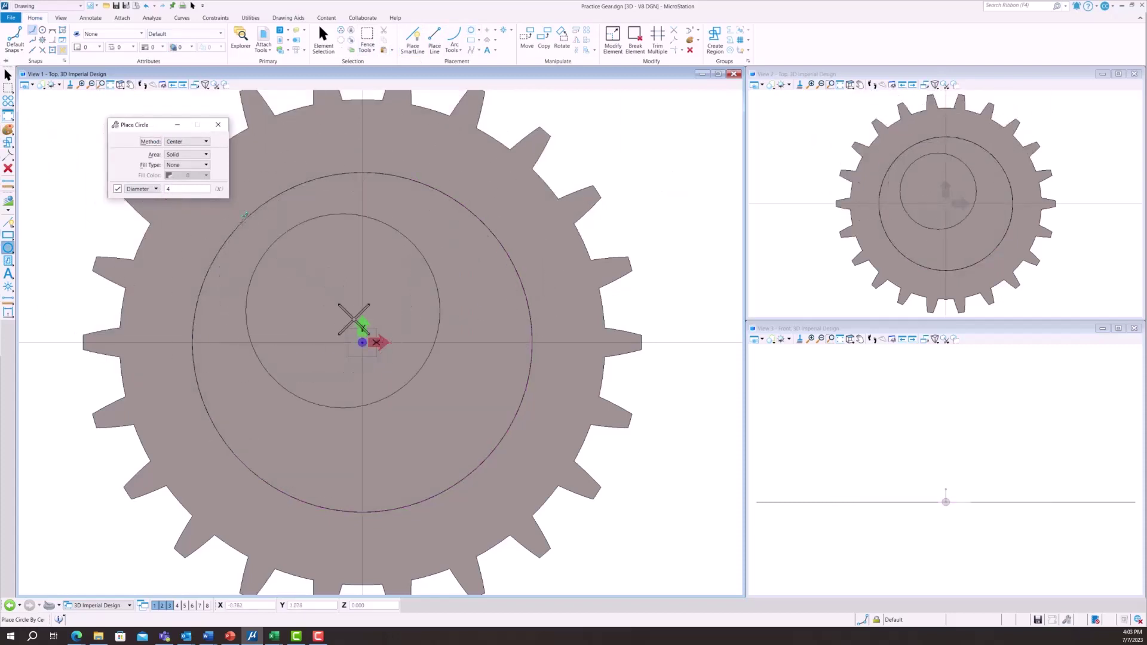
click(193, 188)
text(3)
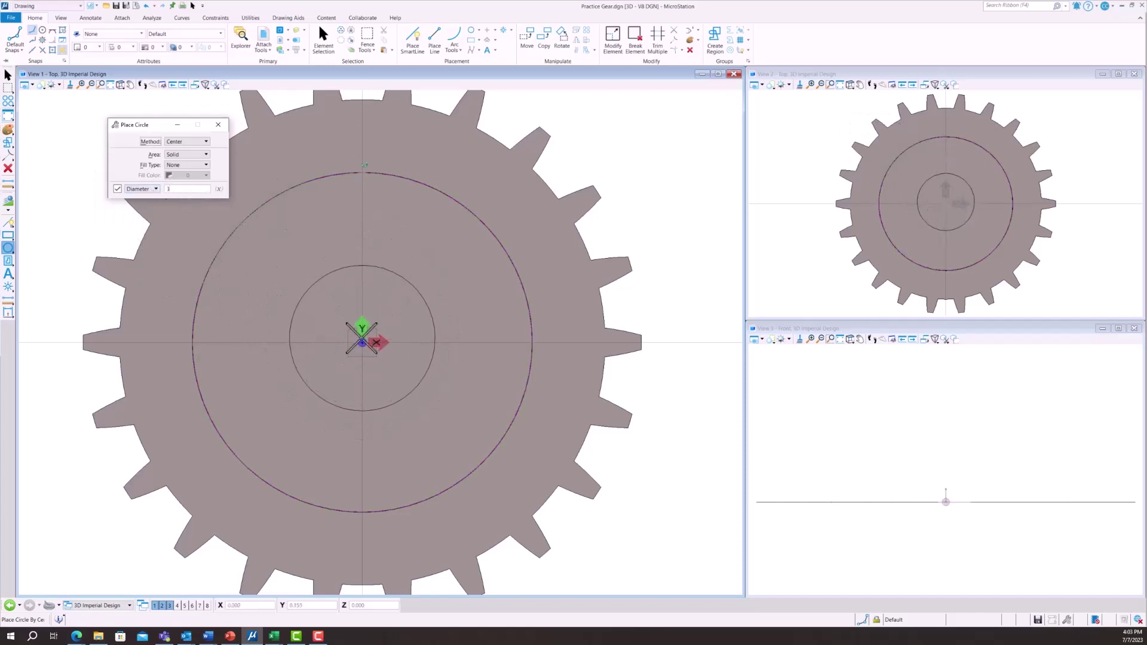
click(362, 342)
key(Escape)
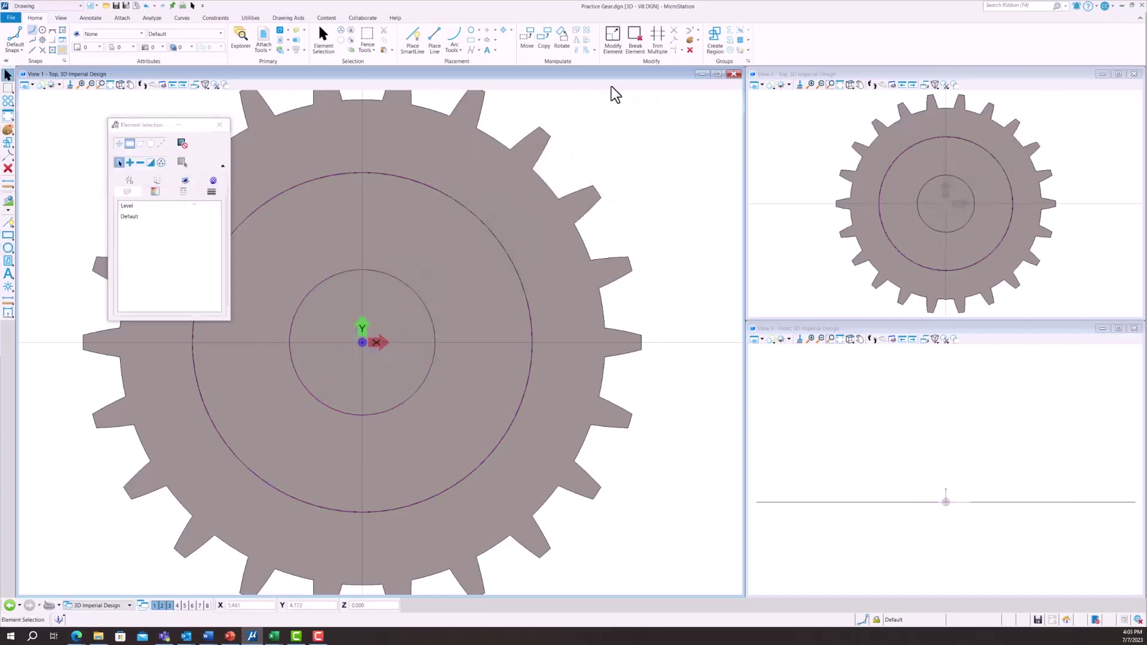
- Create a region from the large circle with the centre circle cut out as a hole
click(710, 41)
click(393, 234)
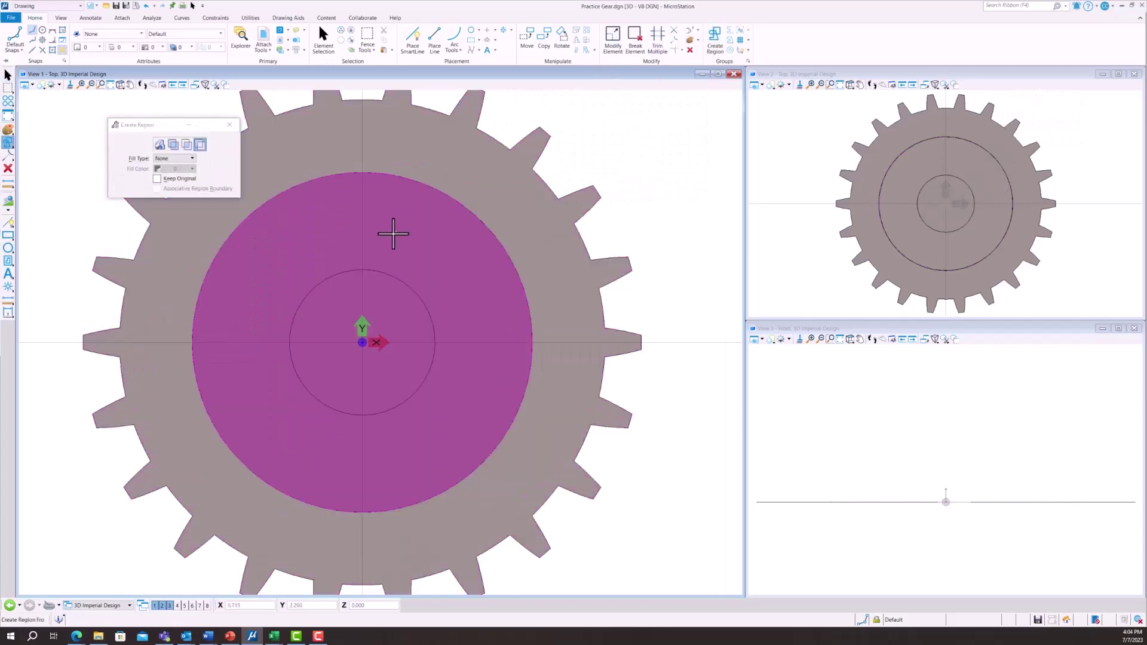
click(453, 200)
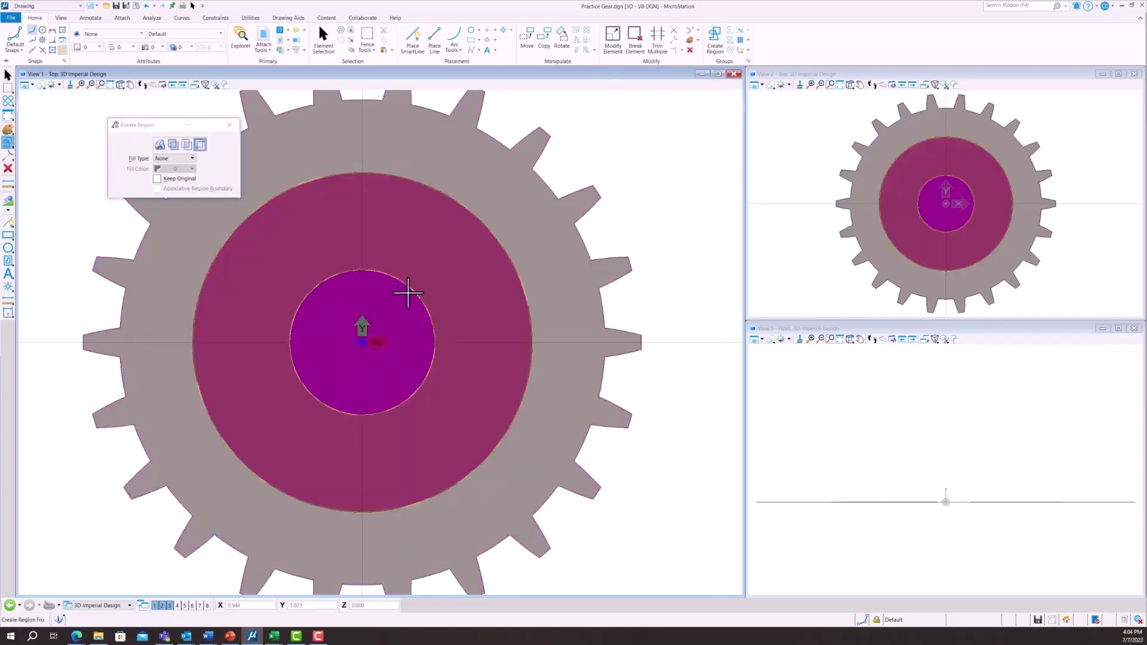
click(407, 292)
click(504, 215)
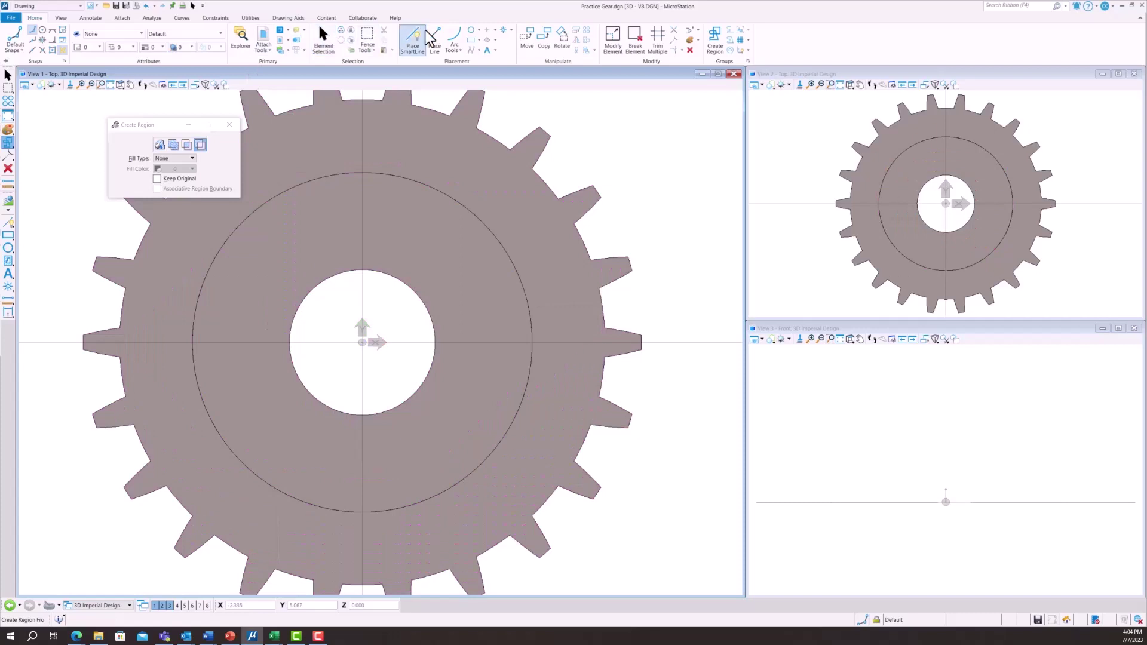
- Place a circle at the gear centre filling the central hole
click(471, 30)
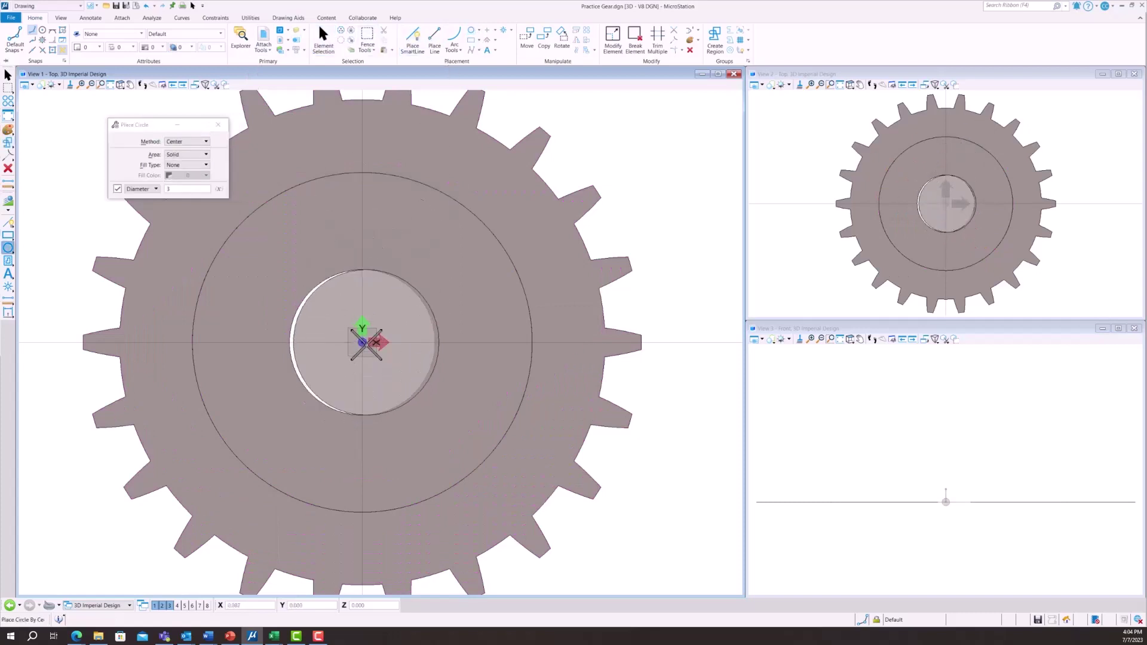
click(362, 342)
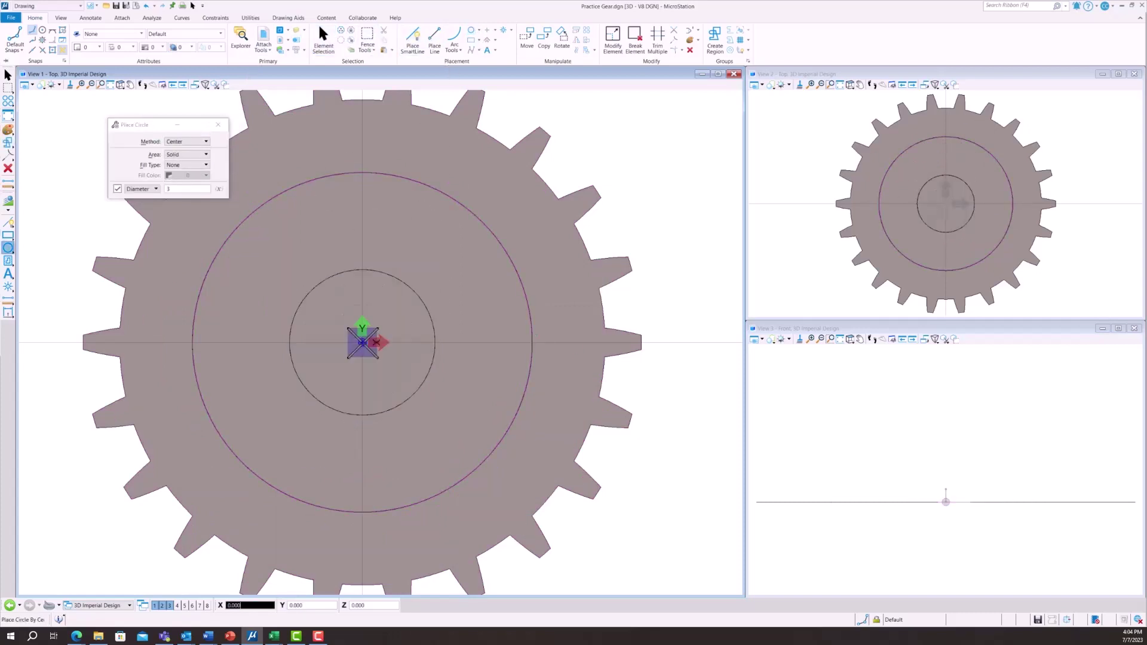
right_click(640, 218)
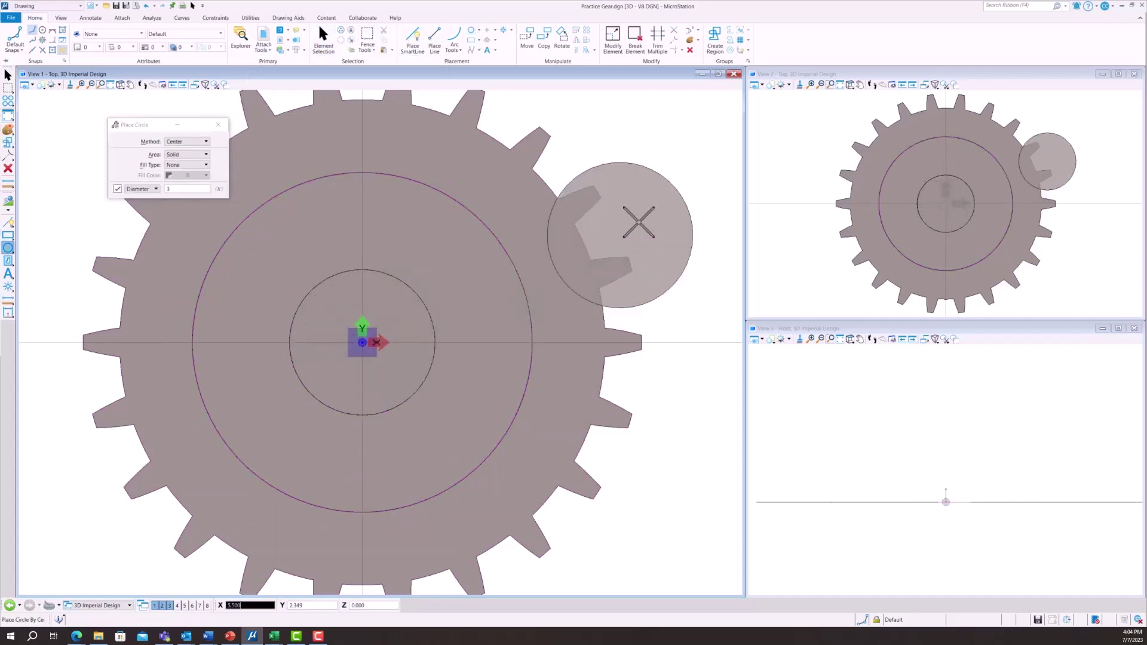
- Rotate View 1 to show the gear at a tilted angle
click(61, 18)
click(255, 30)
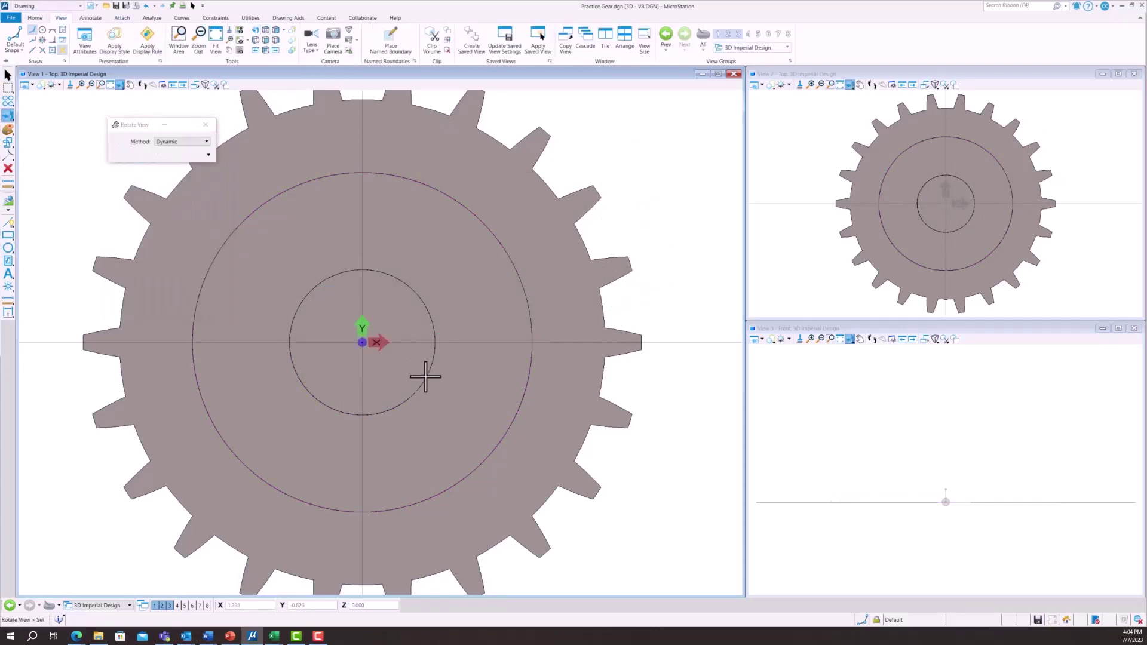
click(434, 312)
click(411, 240)
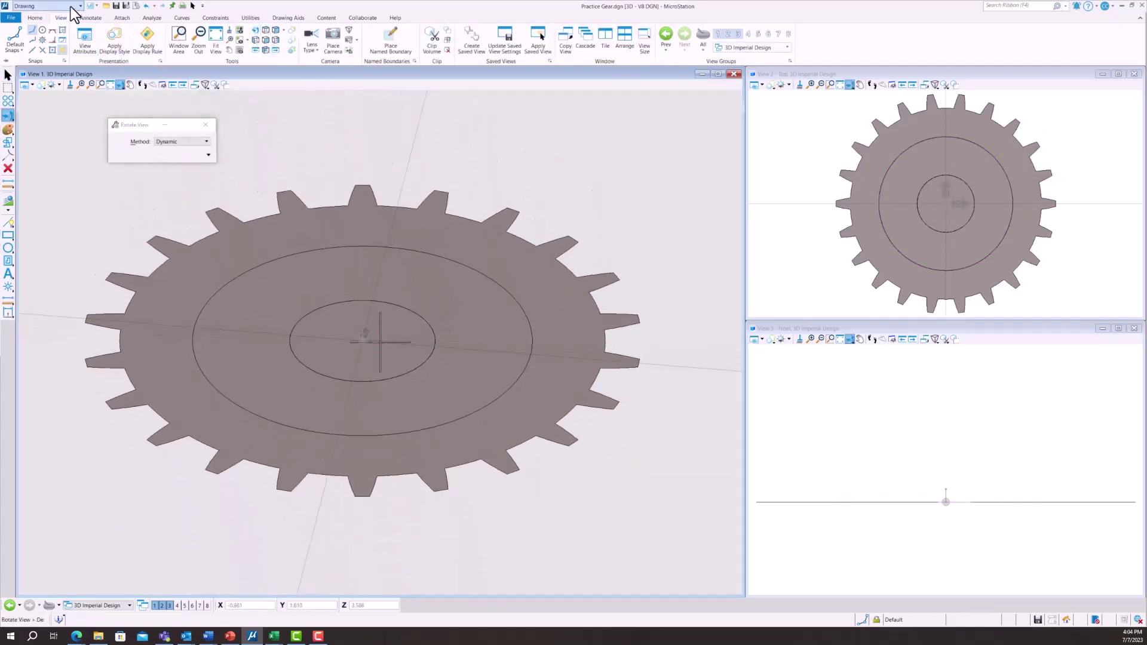
- In the Modeling workflow, extrude the toothed rim and the hub circle 2.000 tall
click(26, 35)
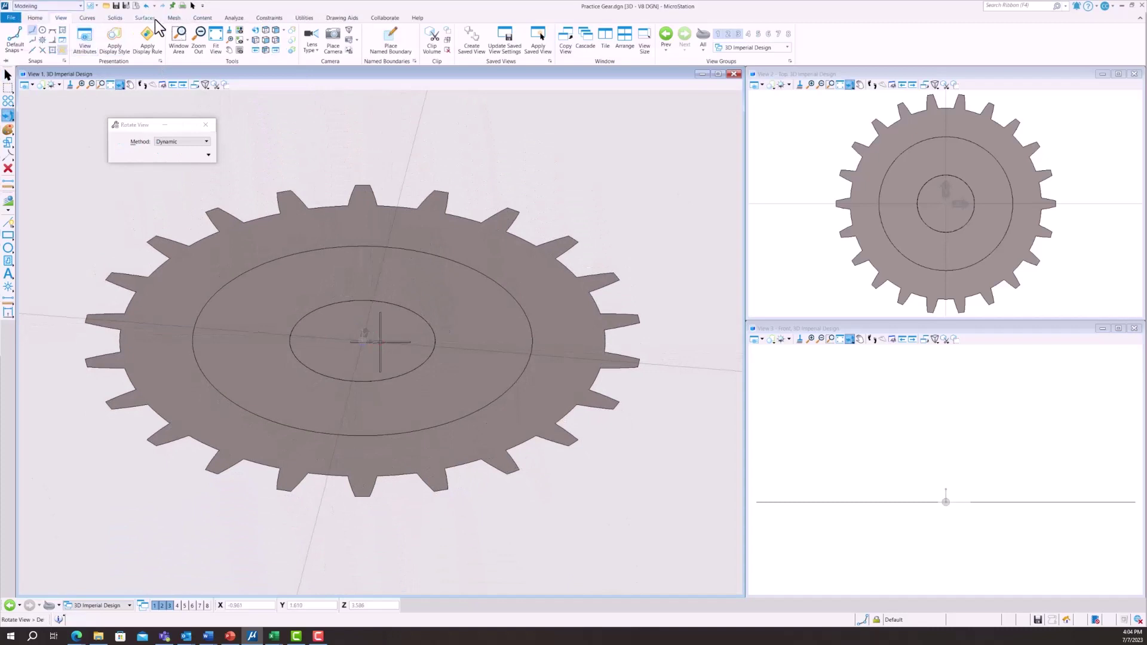
click(115, 18)
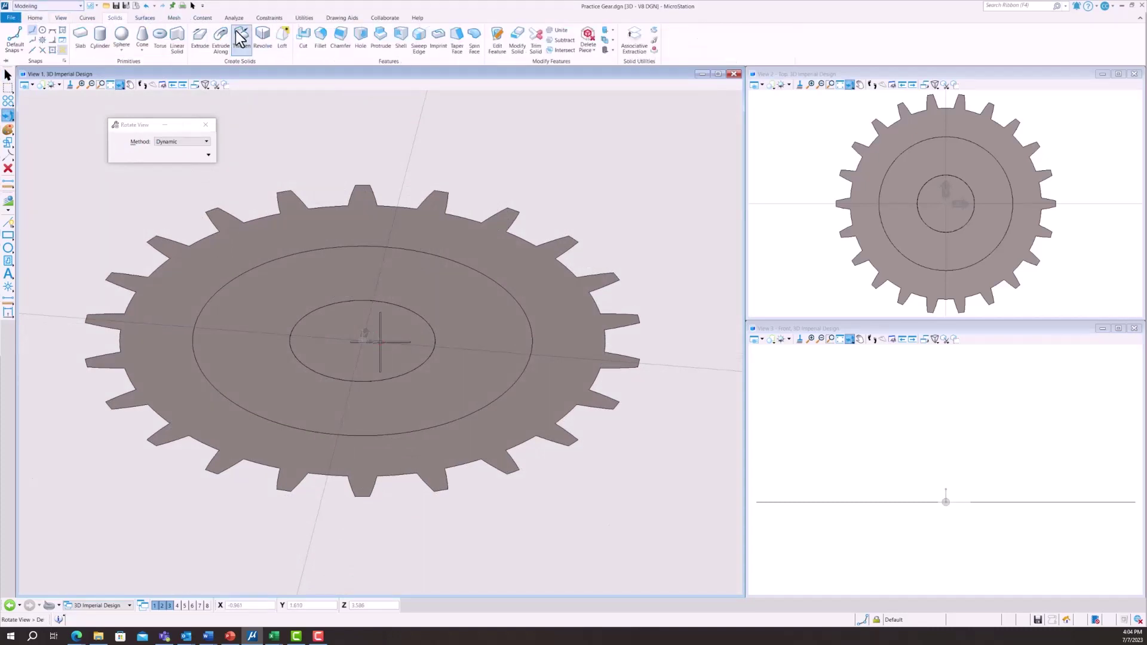
click(202, 37)
click(539, 247)
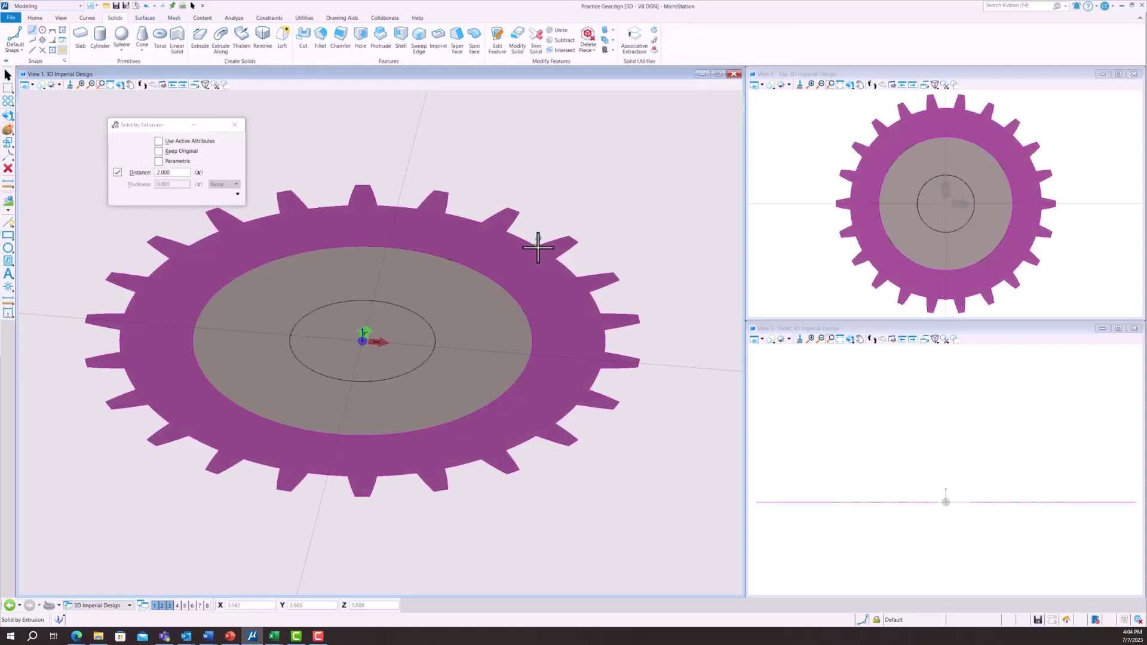
click(547, 143)
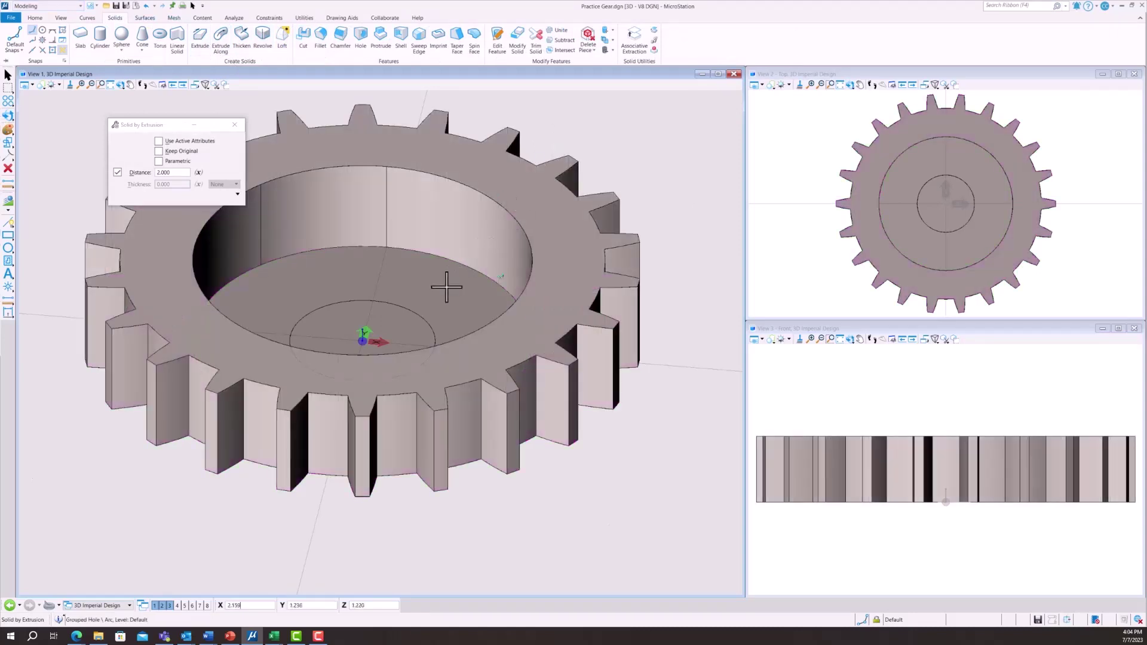
click(423, 321)
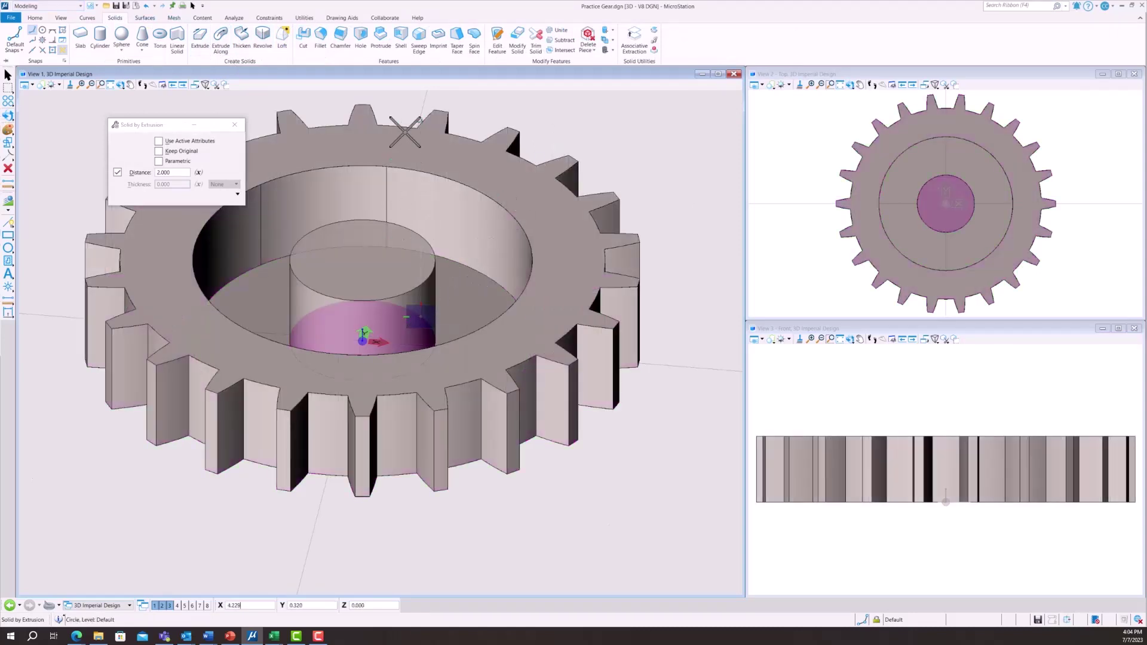
click(412, 131)
- Extrude the middle ring 1.500 tall and rotate the view to Top
click(137, 172)
text(1.5)
key(Tab)
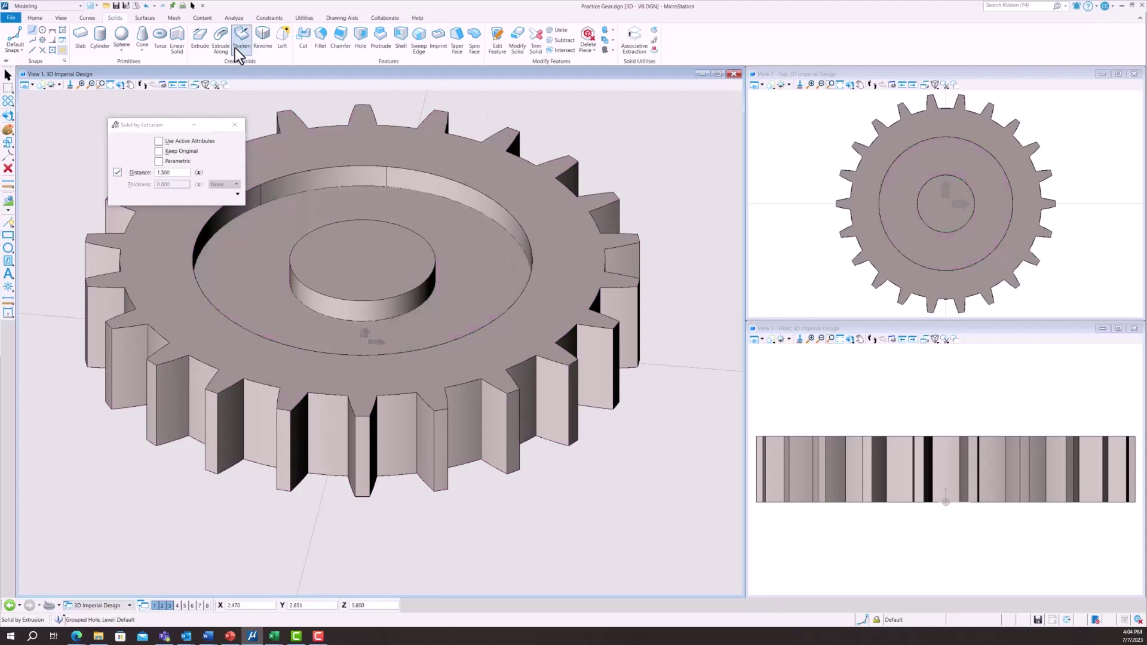
click(61, 18)
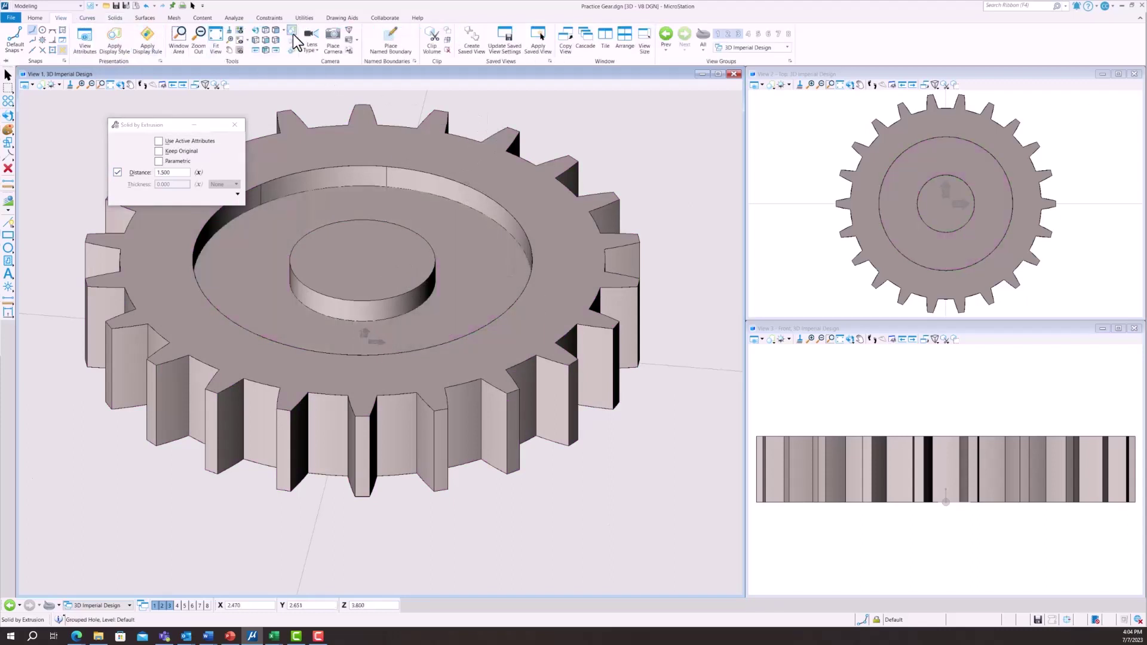
click(255, 32)
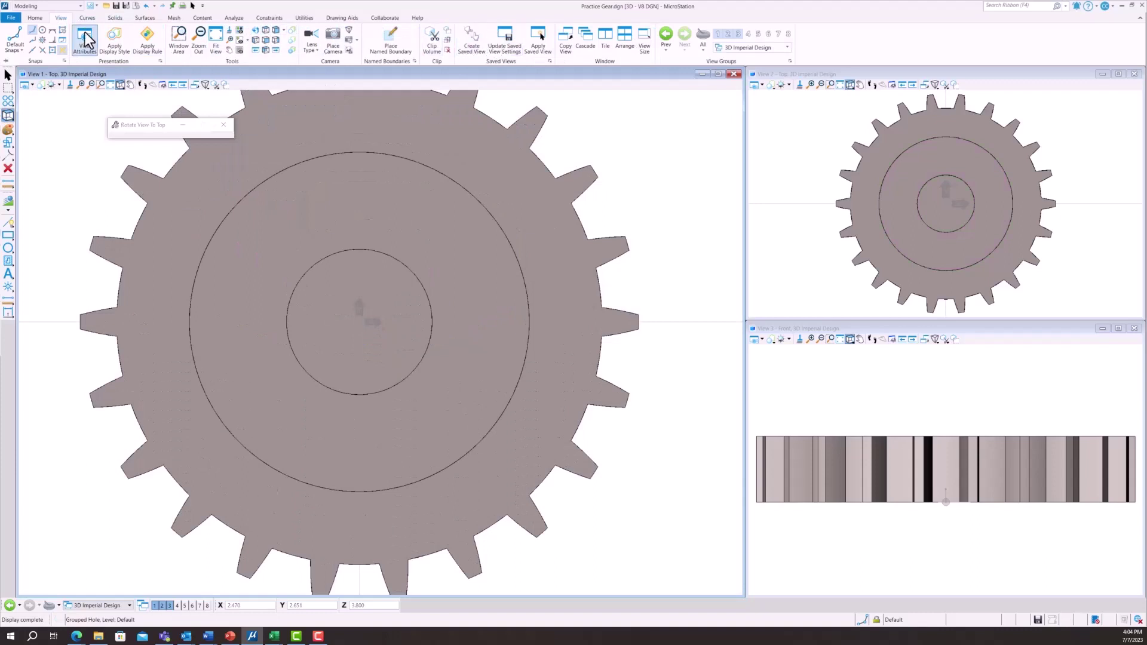
- Move the middle ring solid 0.250 upward along Z
click(30, 18)
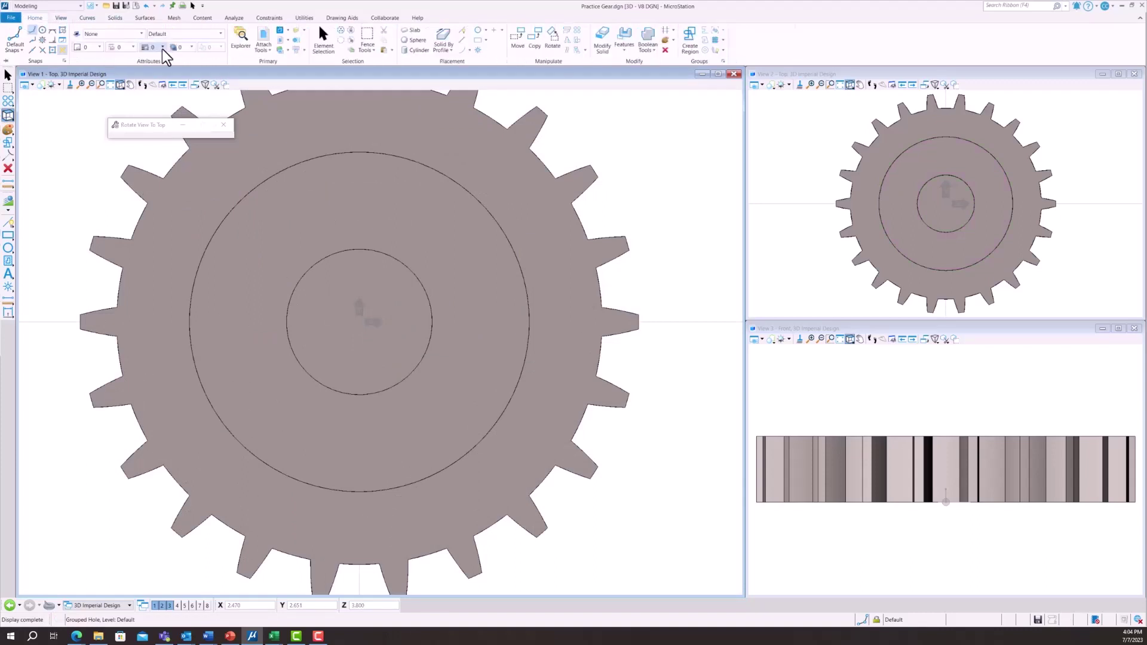
click(519, 37)
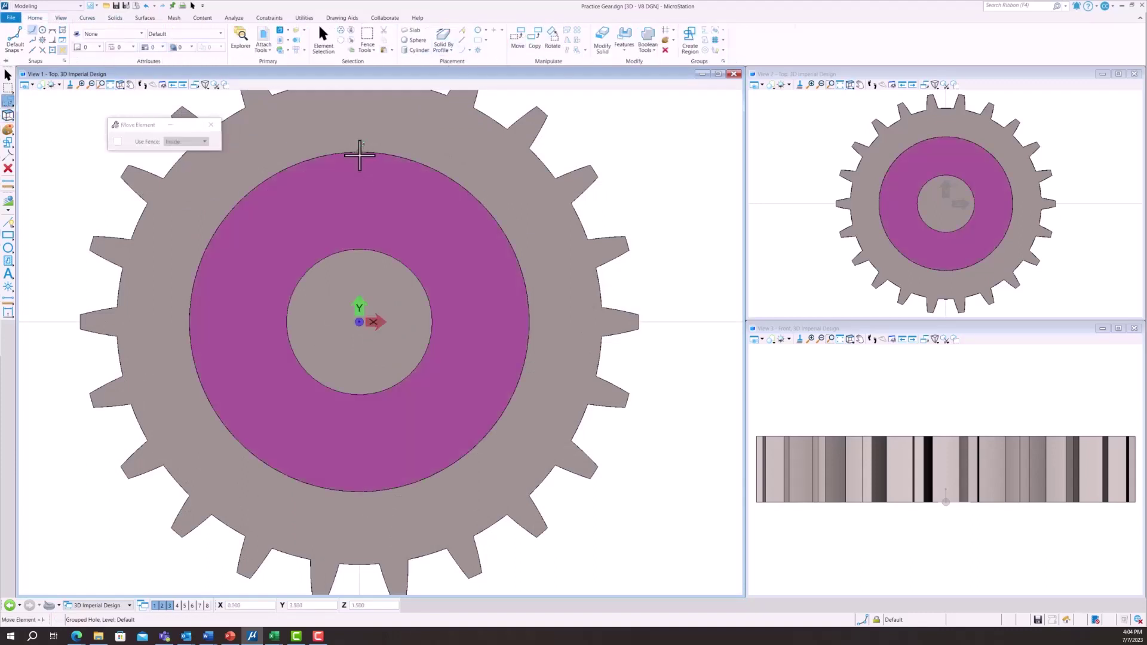
click(359, 154)
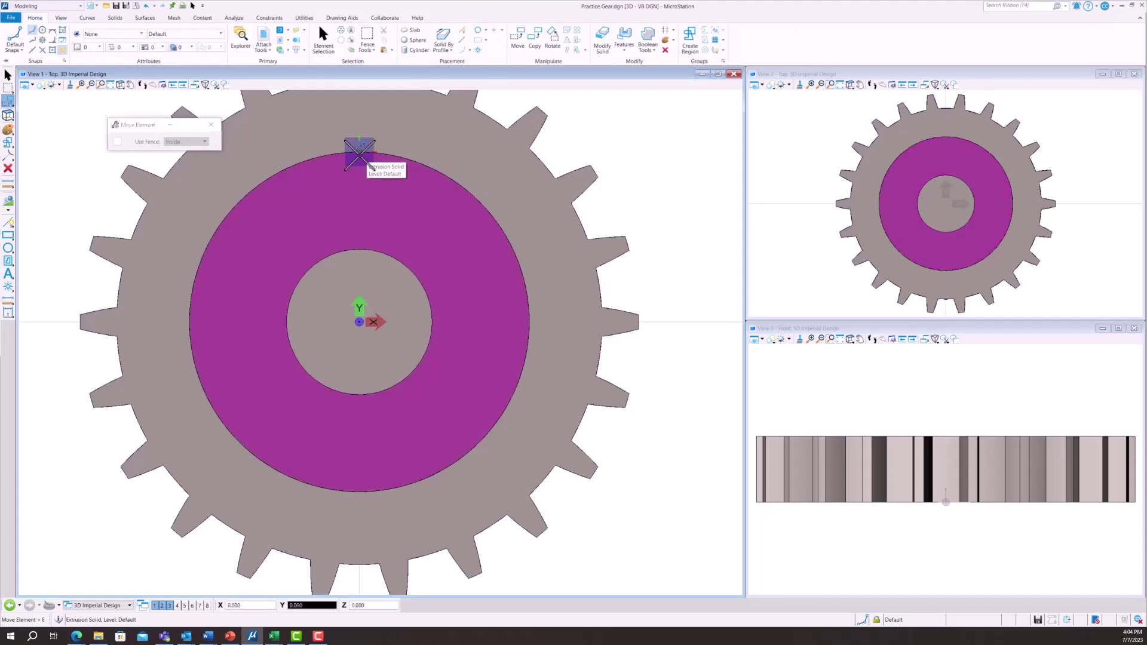
key(Tab)
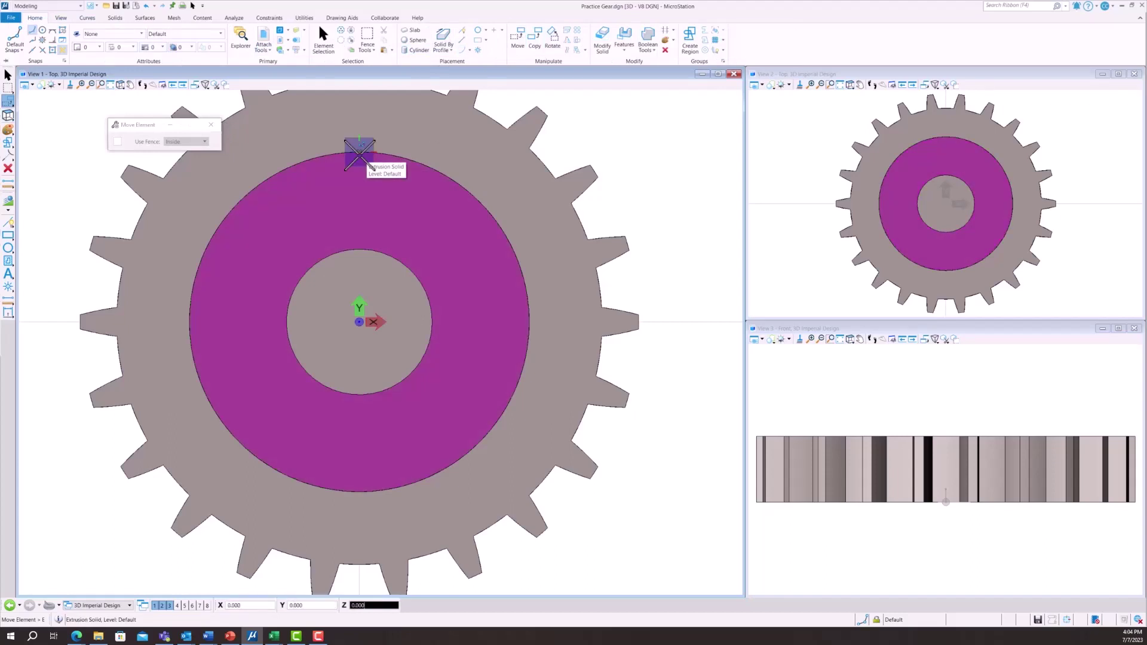
text(0.250)
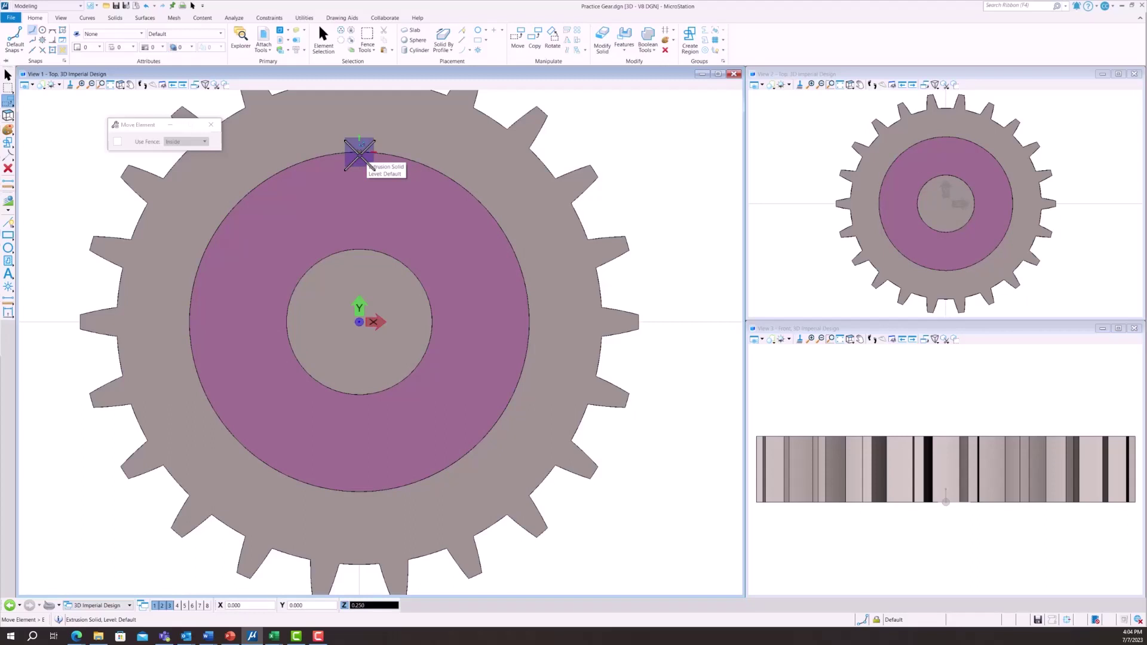
key(Return)
click(60, 18)
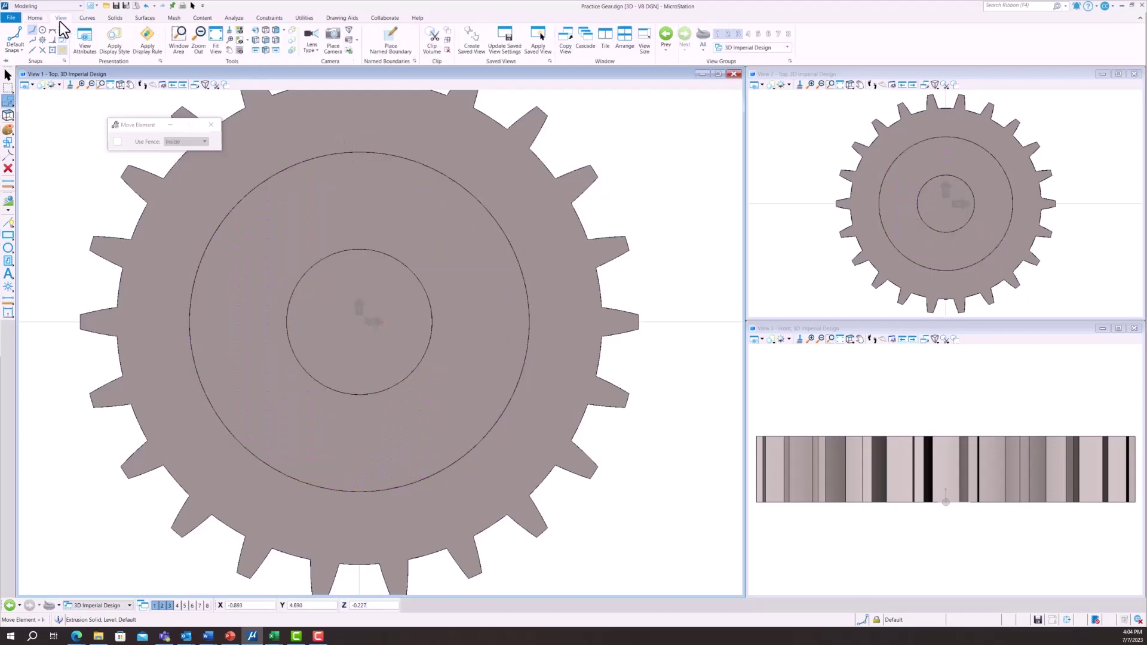
click(239, 30)
click(461, 417)
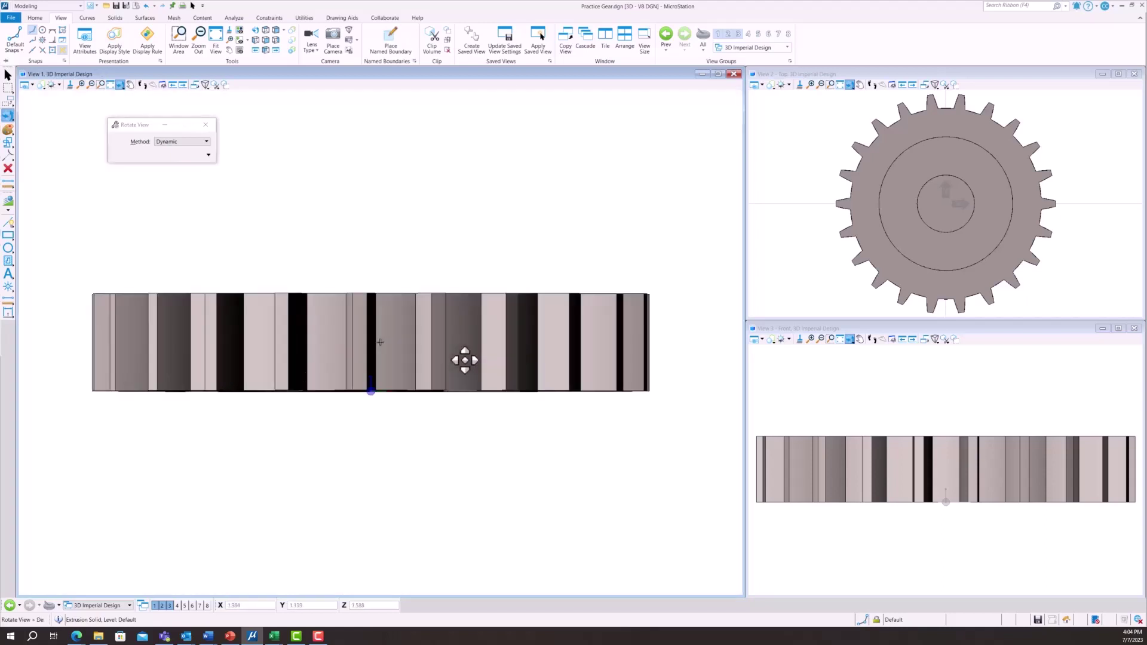
click(531, 444)
click(110, 85)
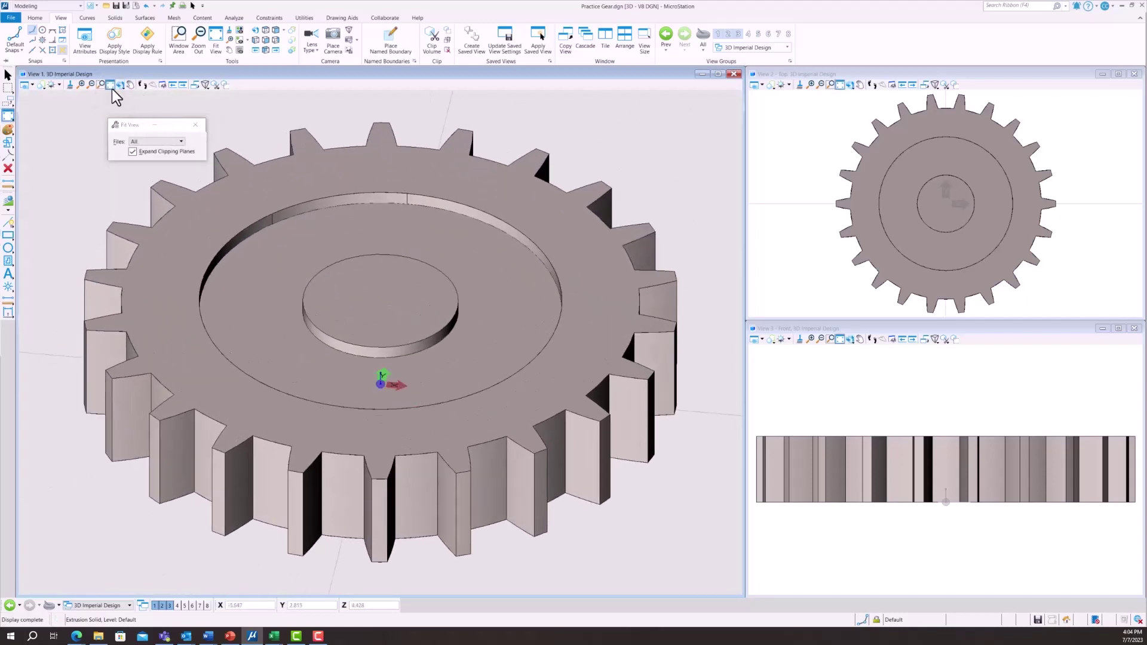
click(255, 29)
- Cut a simple 2.000-diameter through hole in the hub cylinder, then fit the view
click(35, 17)
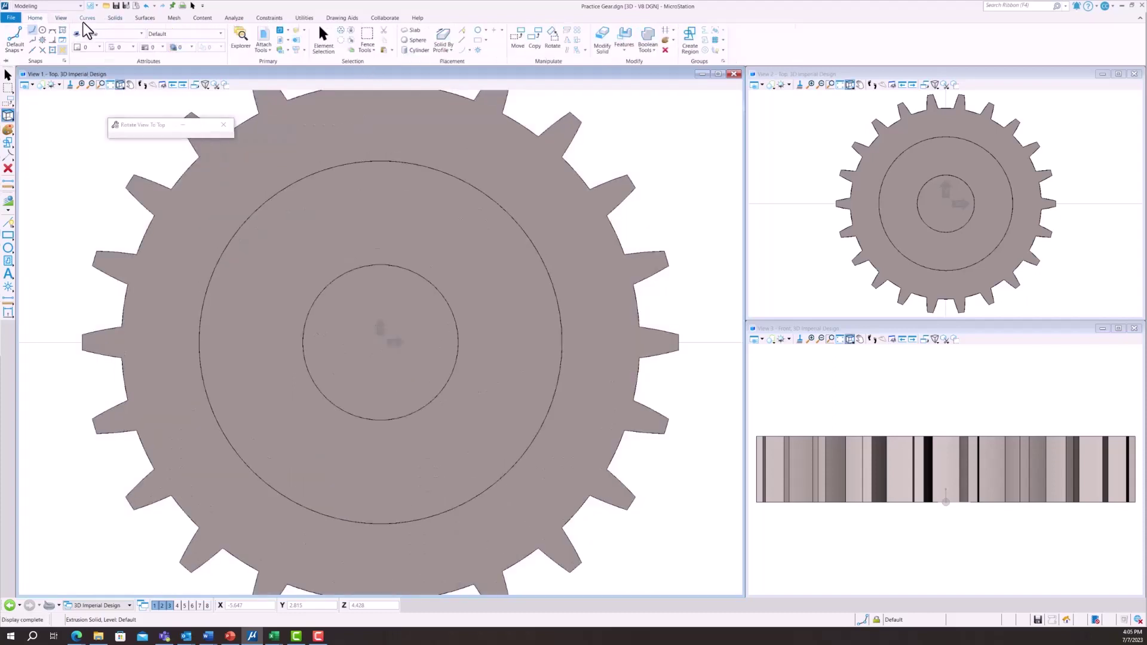
click(123, 17)
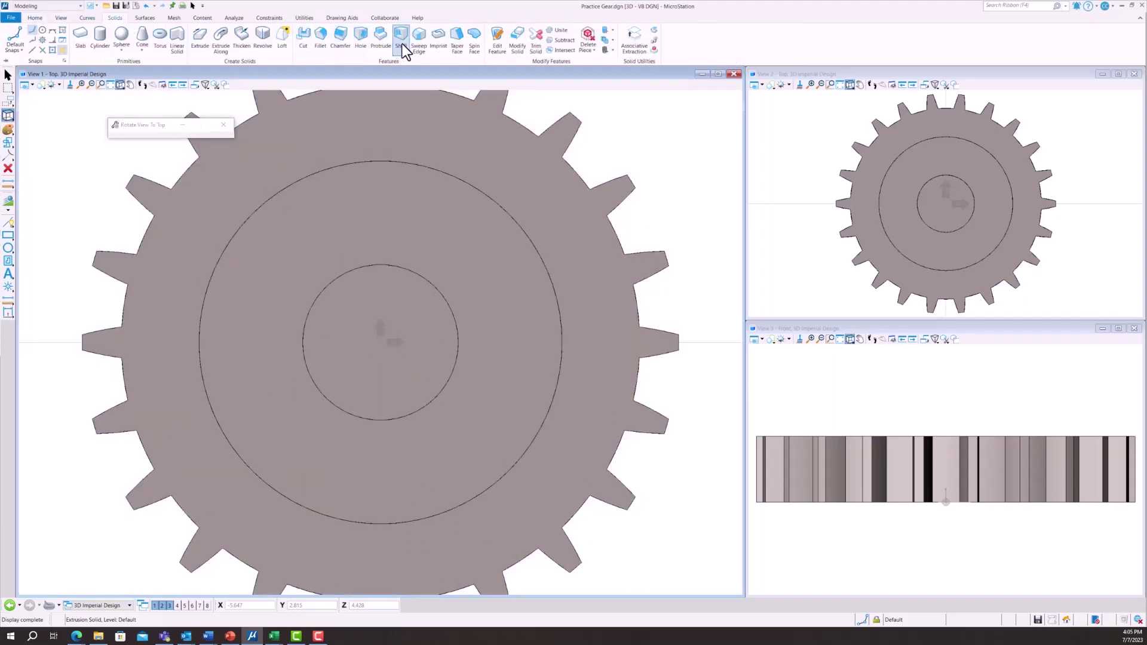
click(362, 37)
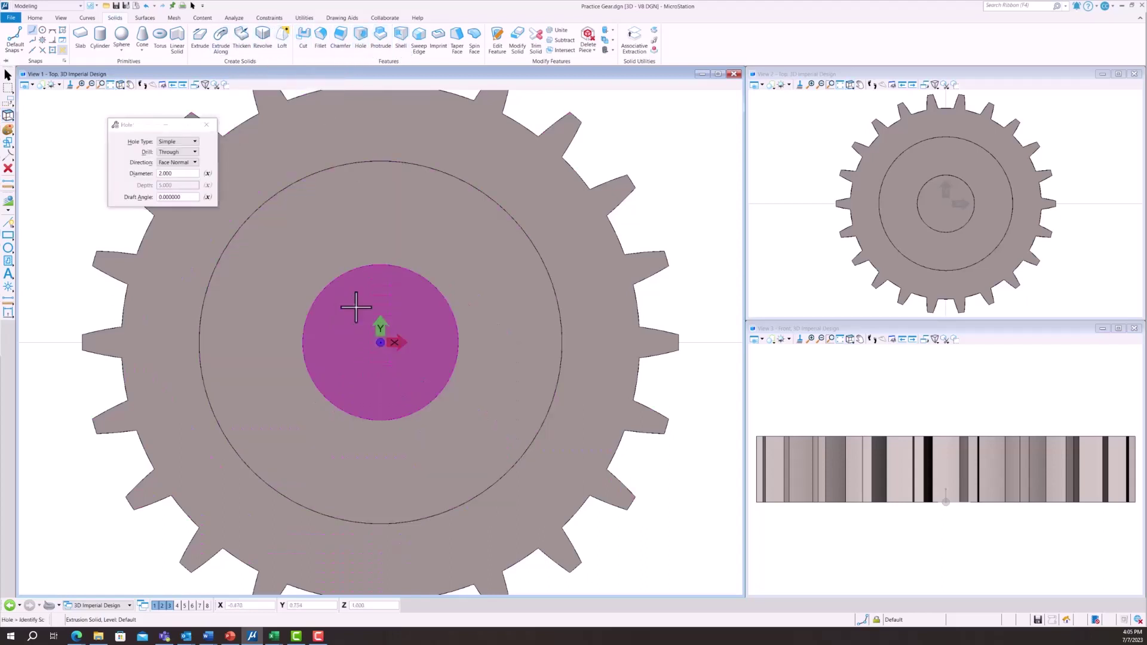
scroll(375, 340, up, 3)
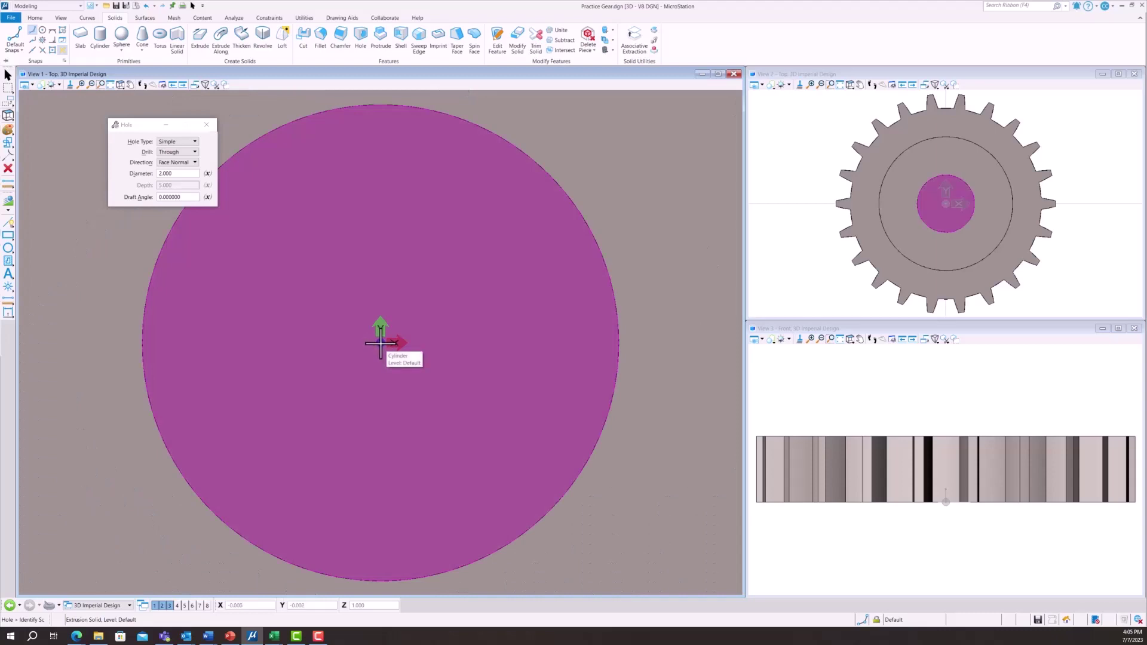
click(380, 342)
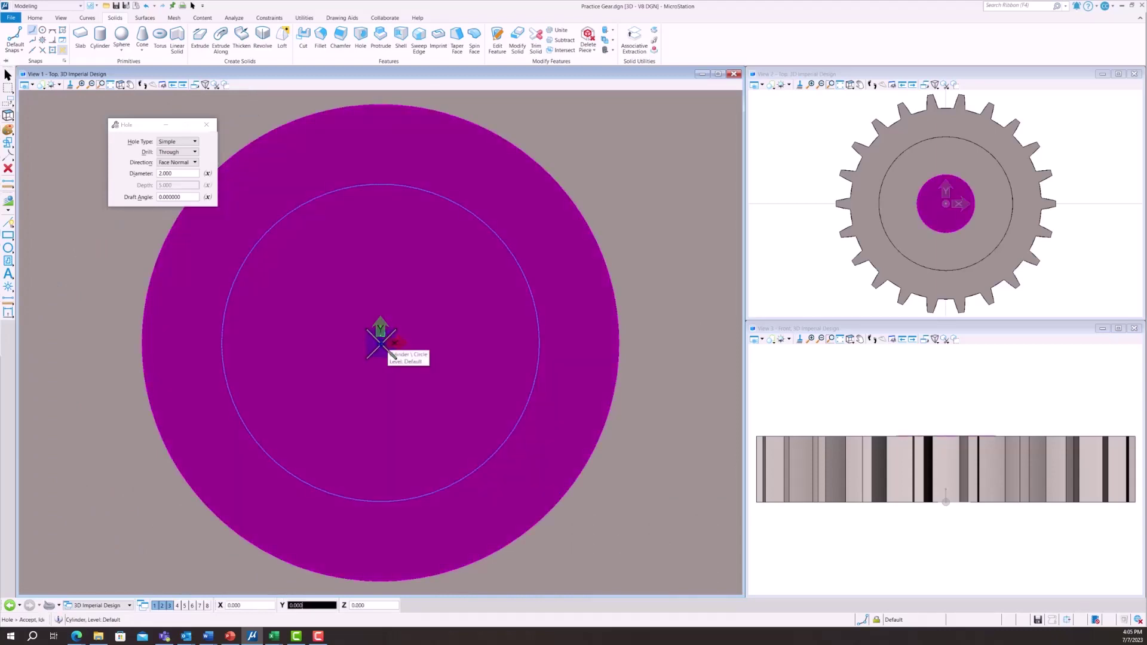
click(380, 343)
scroll(381, 340, down, 3)
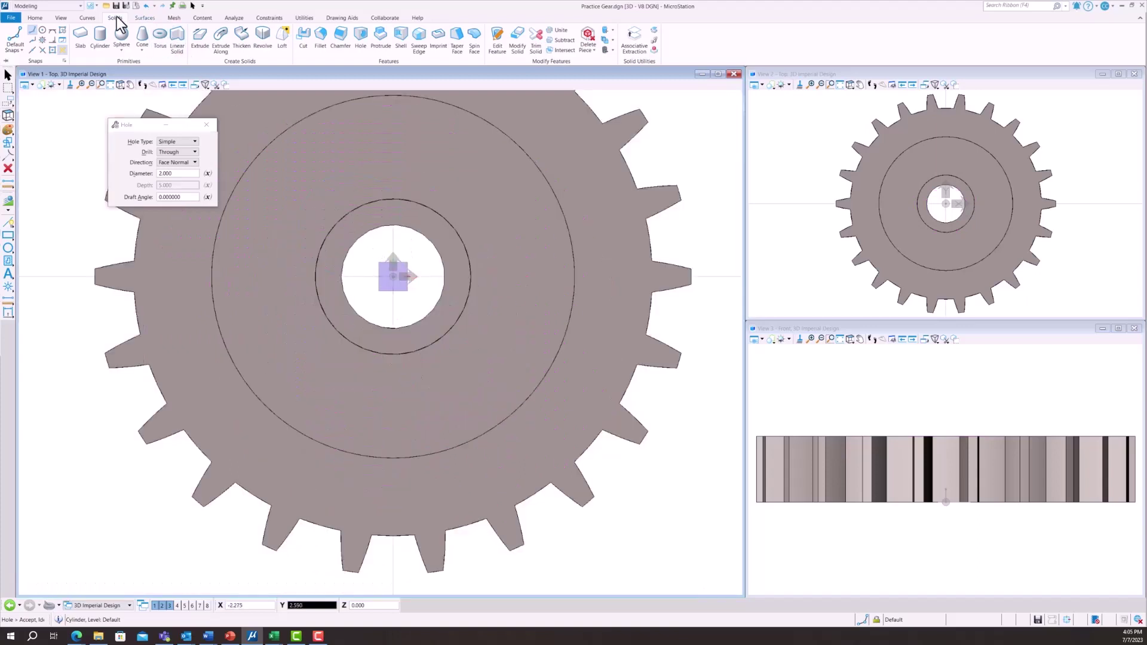
click(111, 84)
click(61, 17)
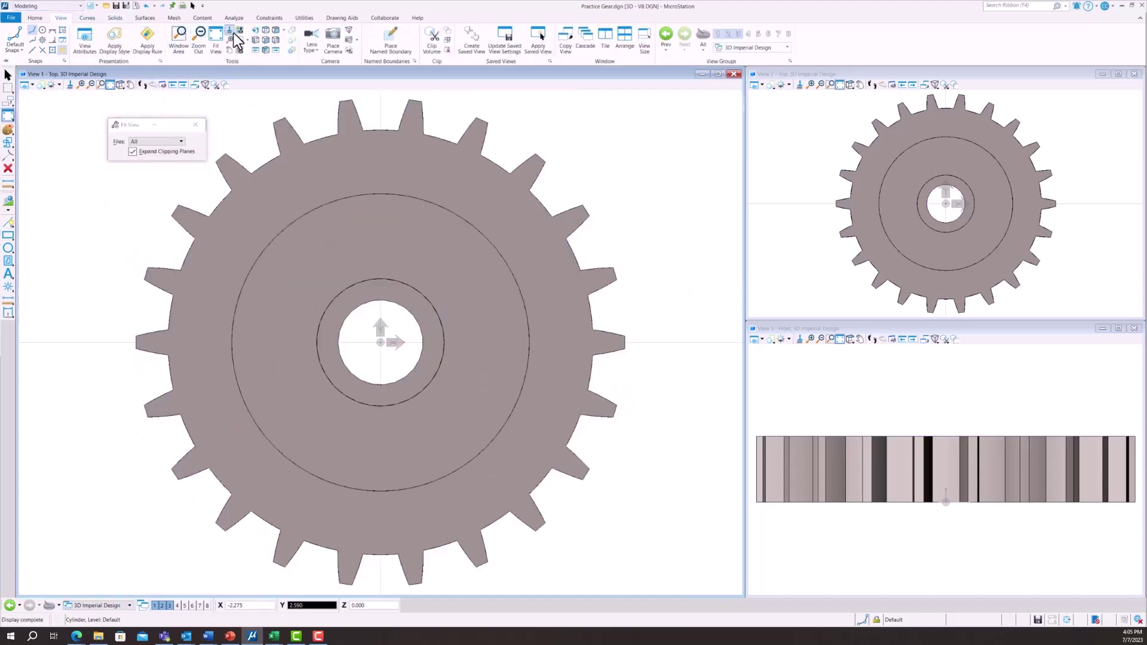
- Rotate View 1 to an isometric angle to inspect the gear's recessed ring, hub and bore
click(255, 31)
click(531, 430)
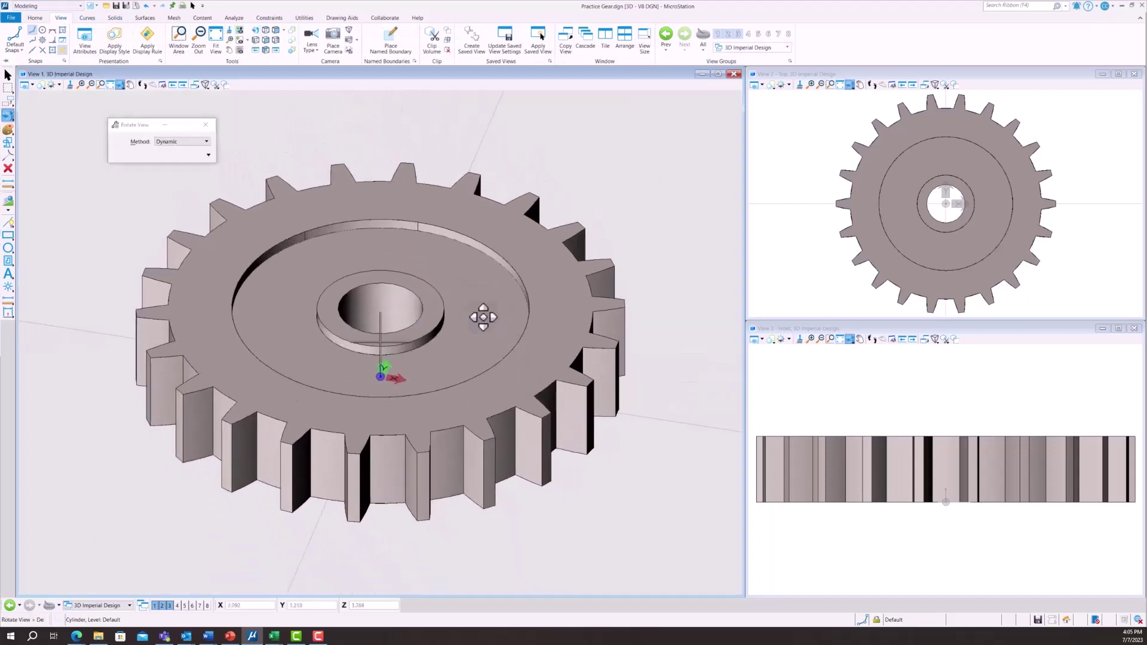